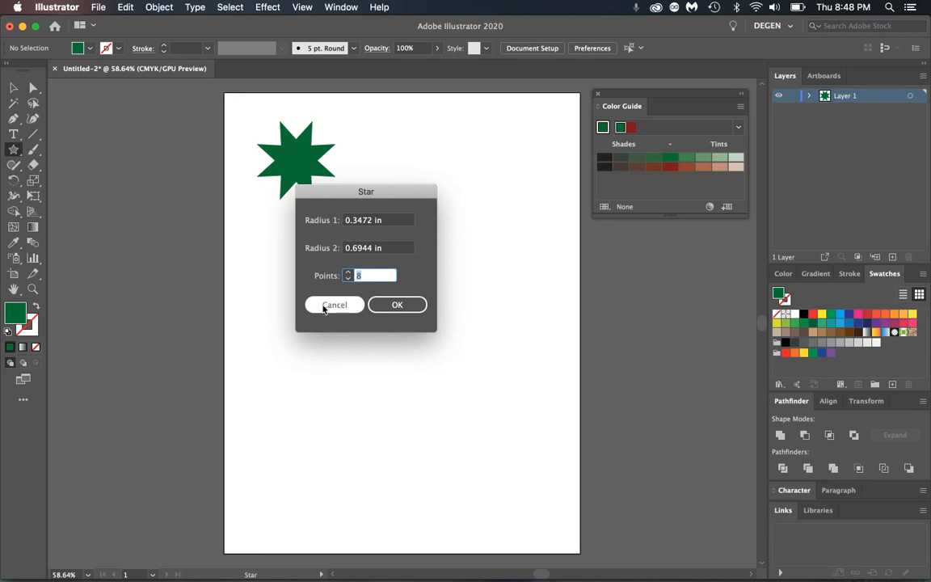
# Step: Select the green eight-point star and display its CMYK color sliders
pyautogui.click(14, 87)
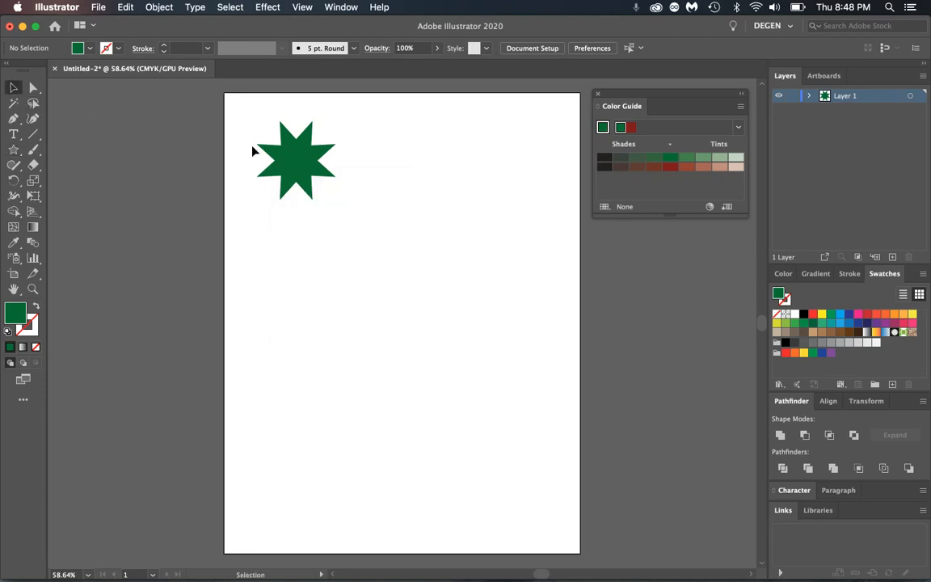
pyautogui.click(279, 154)
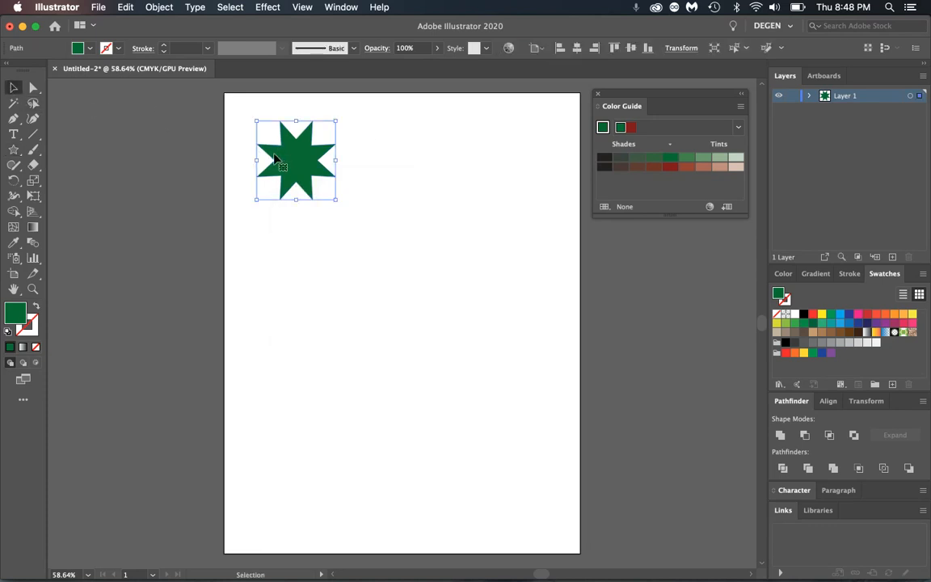
pyautogui.click(783, 273)
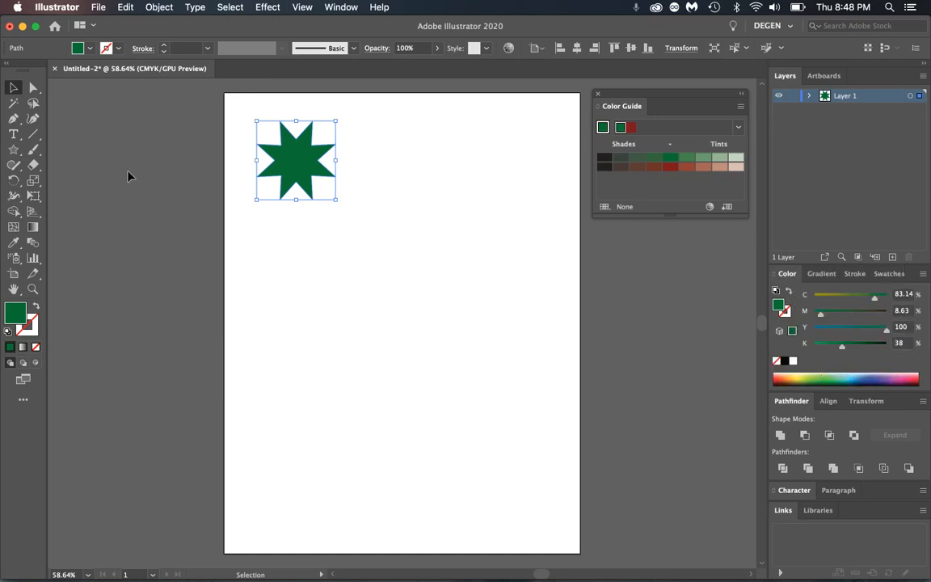
pyautogui.moveTo(633, 94)
pyautogui.mouseDown()
pyautogui.moveTo(587, 117)
pyautogui.moveTo(493, 132)
pyautogui.moveTo(628, 102)
pyautogui.mouseUp()
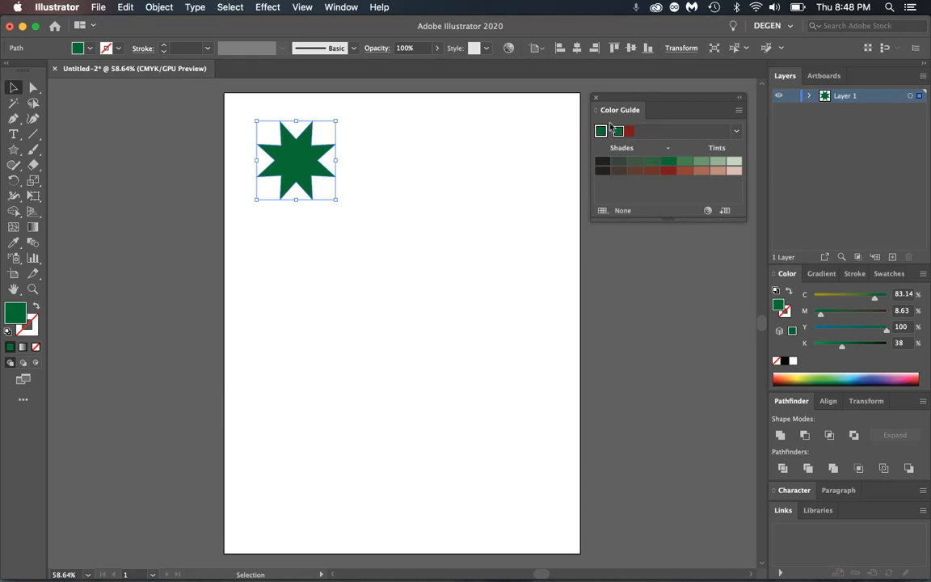
# Step: Set the Color Guide's harmony rule to Complementary for the star's green
pyautogui.click(343, 7)
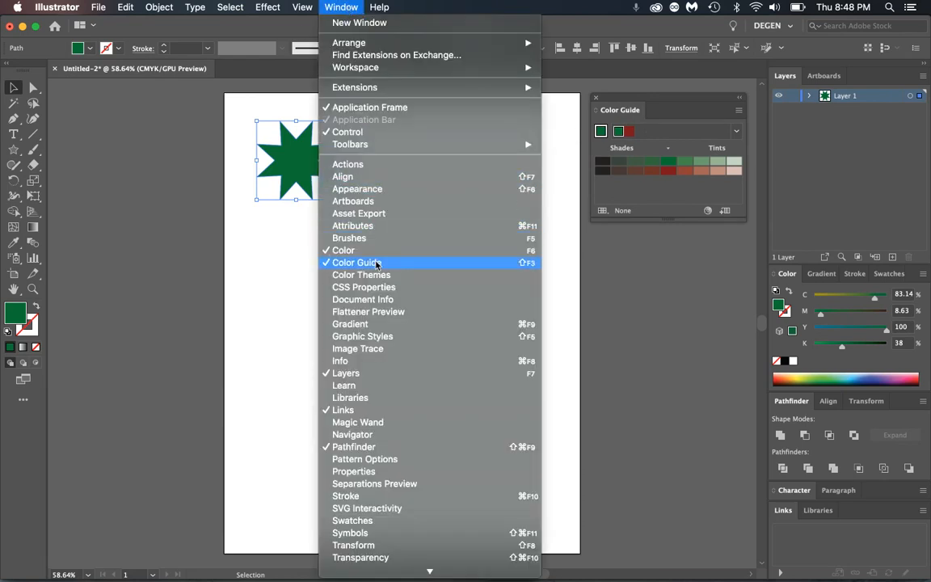
pyautogui.click(585, 87)
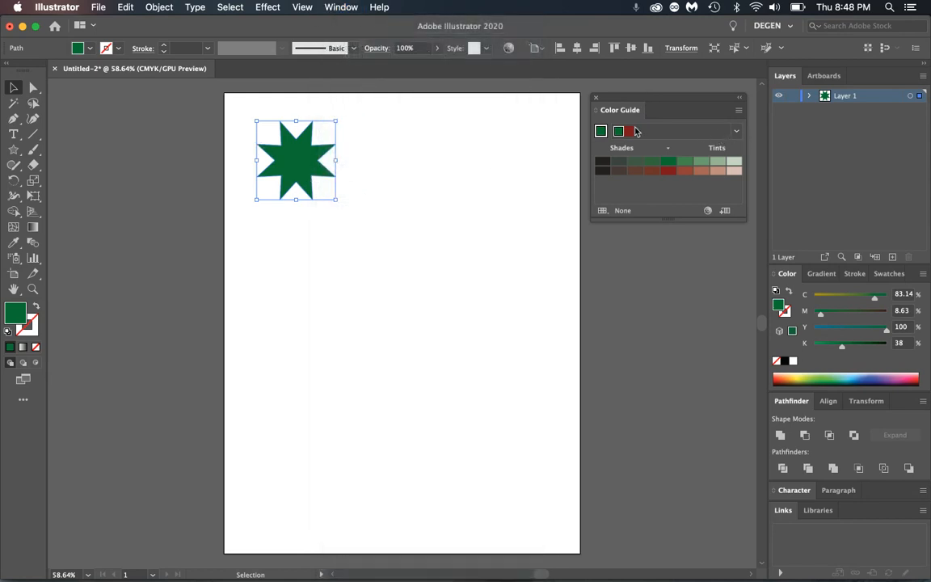
pyautogui.click(737, 132)
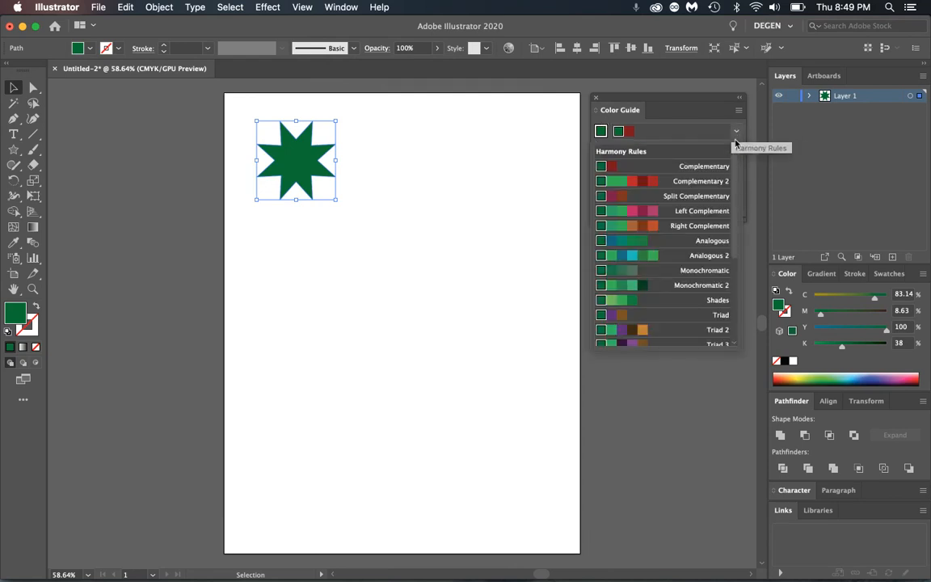
pyautogui.click(691, 170)
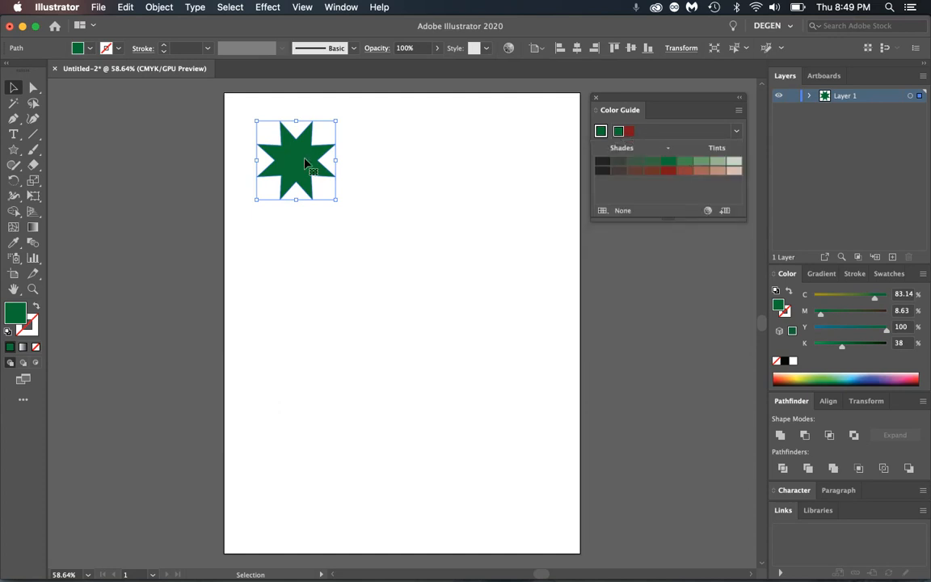
# Step: Duplicate the green star beside the original and fill the copy with the complementary dark red
pyautogui.moveTo(303, 160); pyautogui.dragTo(387, 167)
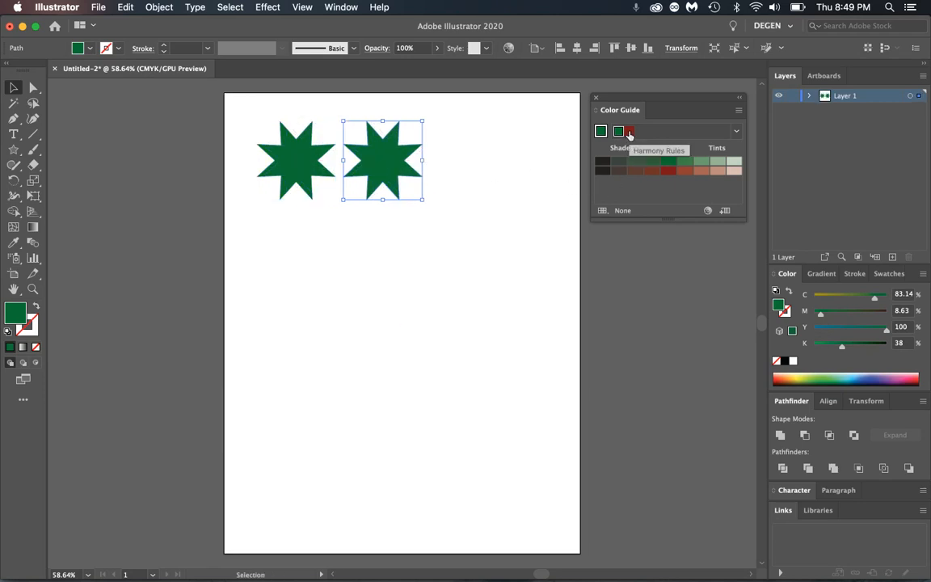
pyautogui.click(630, 132)
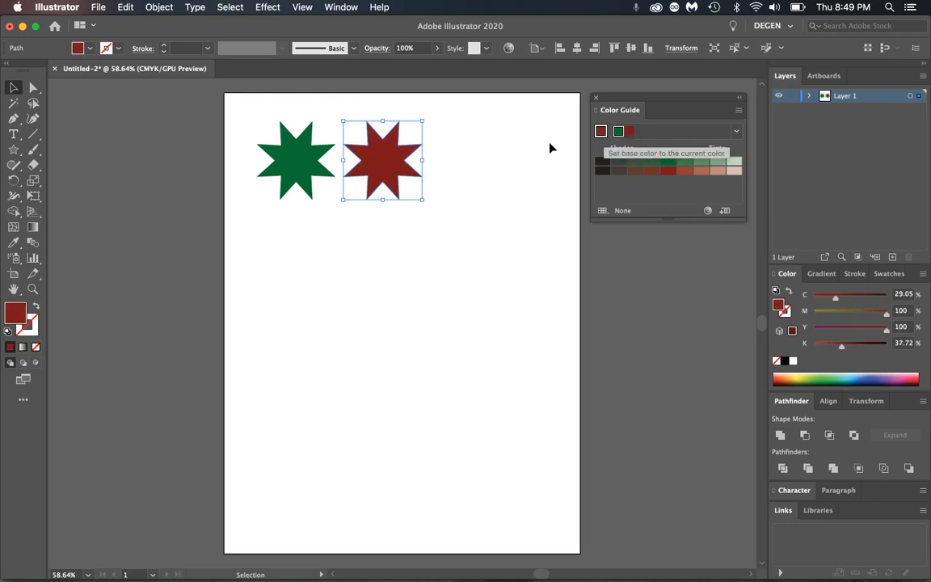
pyautogui.click(297, 163)
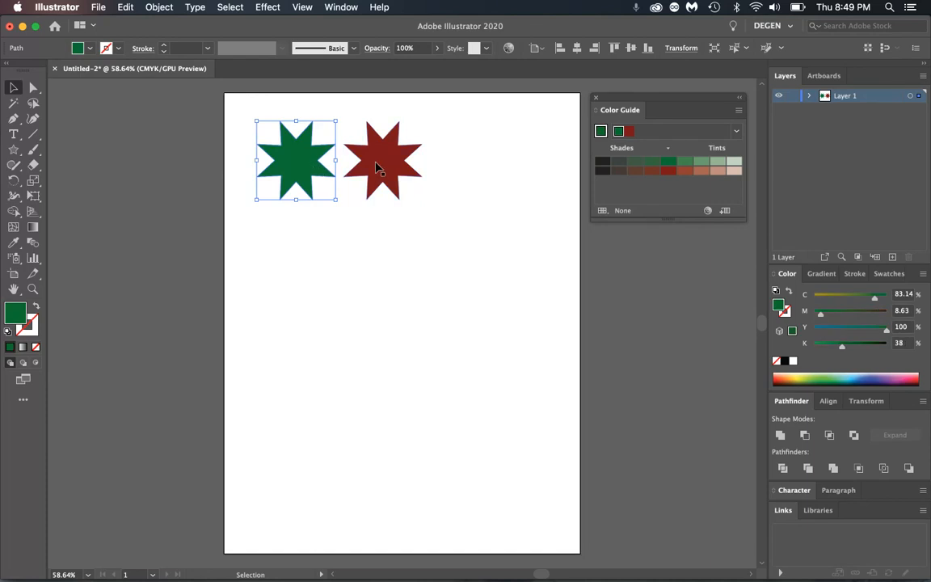
pyautogui.click(380, 157)
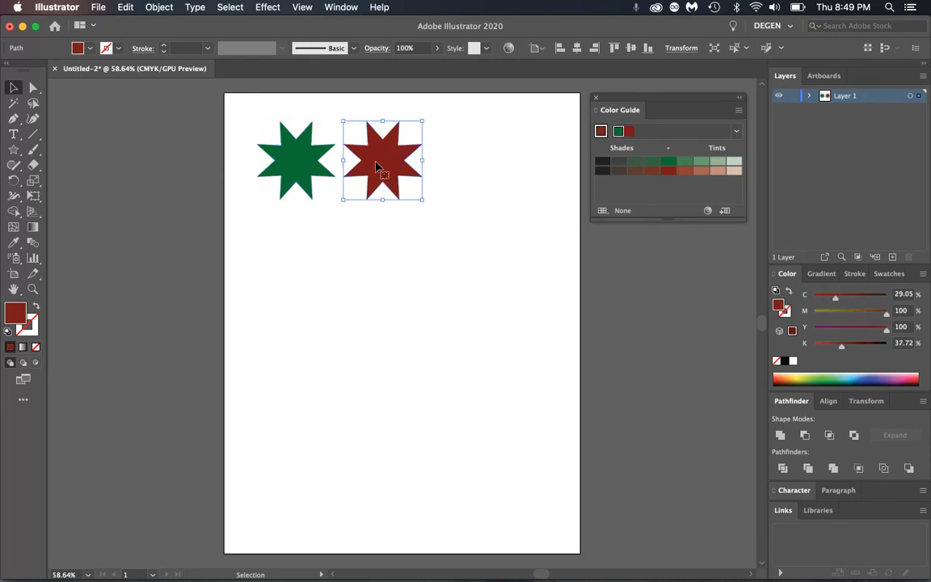
pyautogui.click(476, 155)
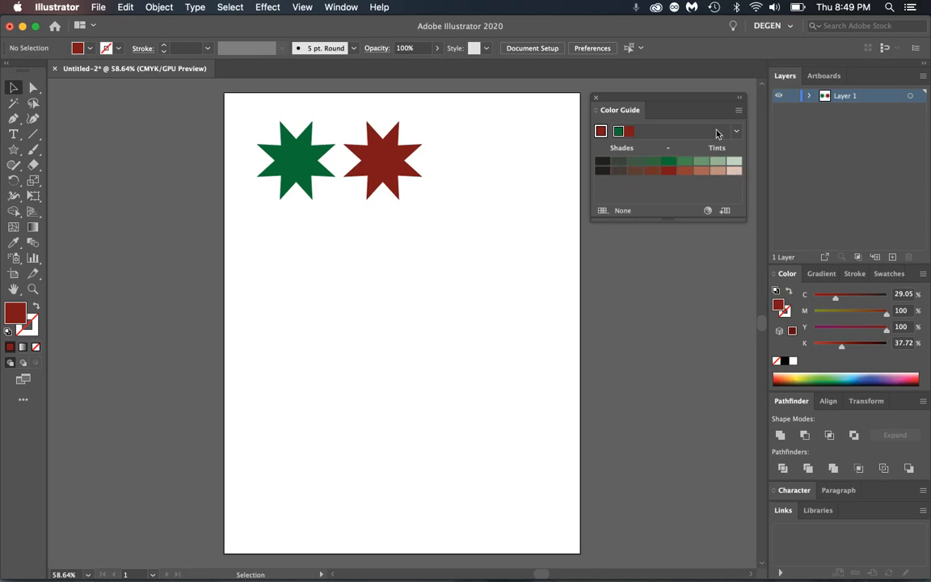
# Step: Set the Color Guide options to 7 steps and 100% variation
pyautogui.click(738, 111)
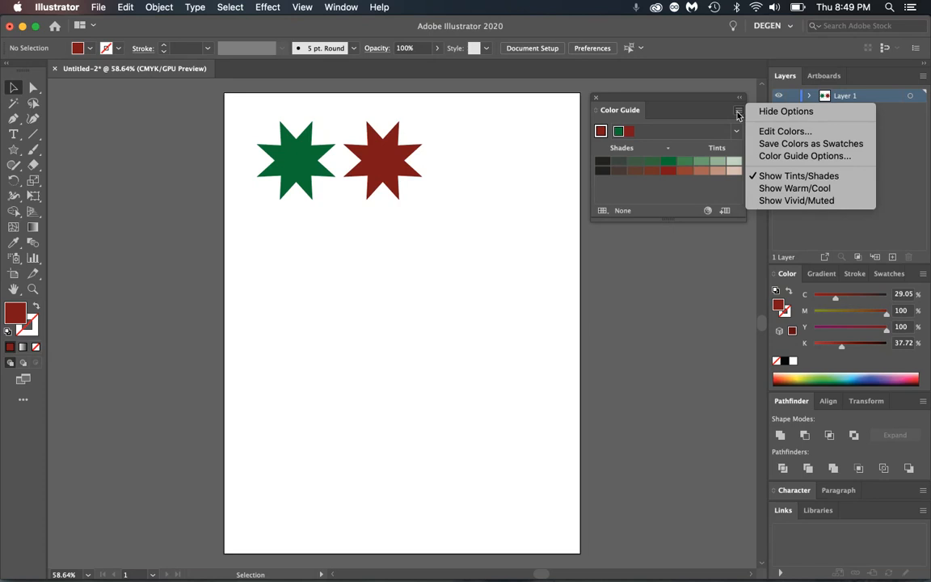
pyautogui.click(781, 159)
pyautogui.moveTo(90, 78); pyautogui.dragTo(162, 152)
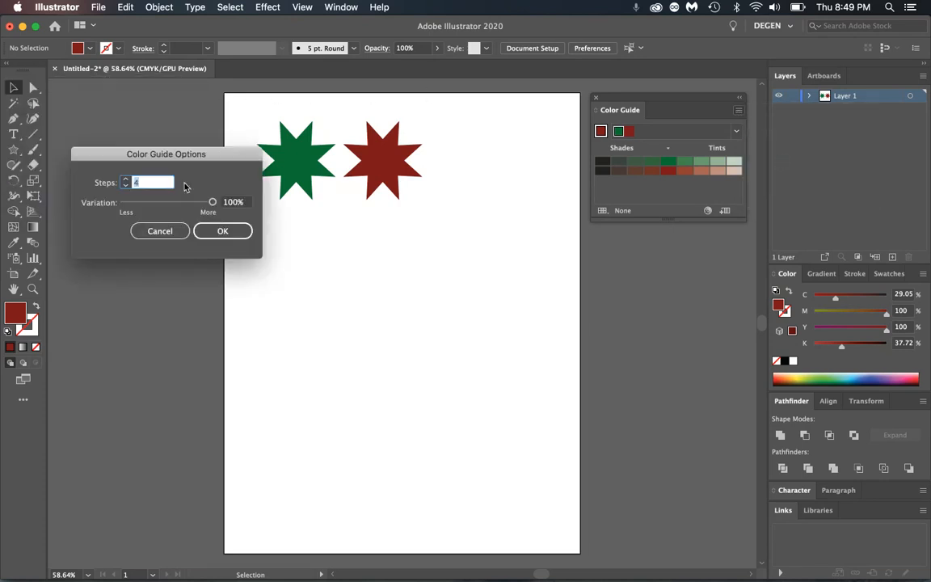
pyautogui.moveTo(184, 187); pyautogui.dragTo(196, 244)
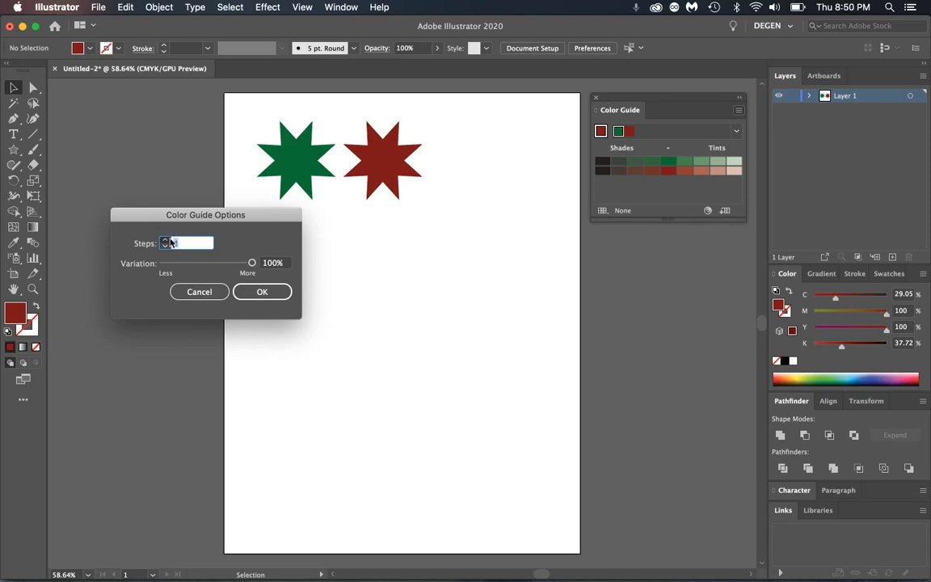
pyautogui.click(169, 239)
pyautogui.click(168, 239)
pyautogui.write('7')
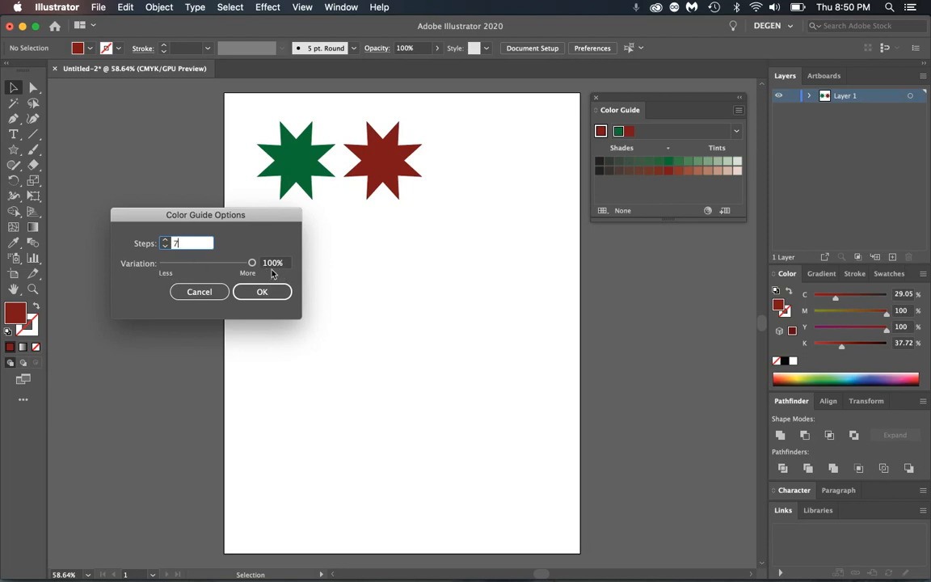
pyautogui.moveTo(250, 262); pyautogui.dragTo(214, 264)
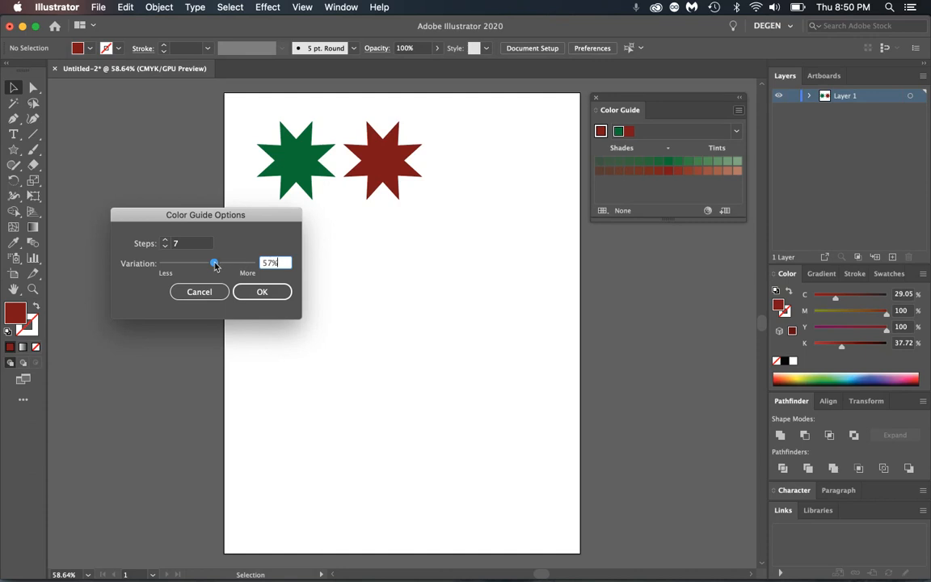
pyautogui.moveTo(214, 265); pyautogui.dragTo(263, 275)
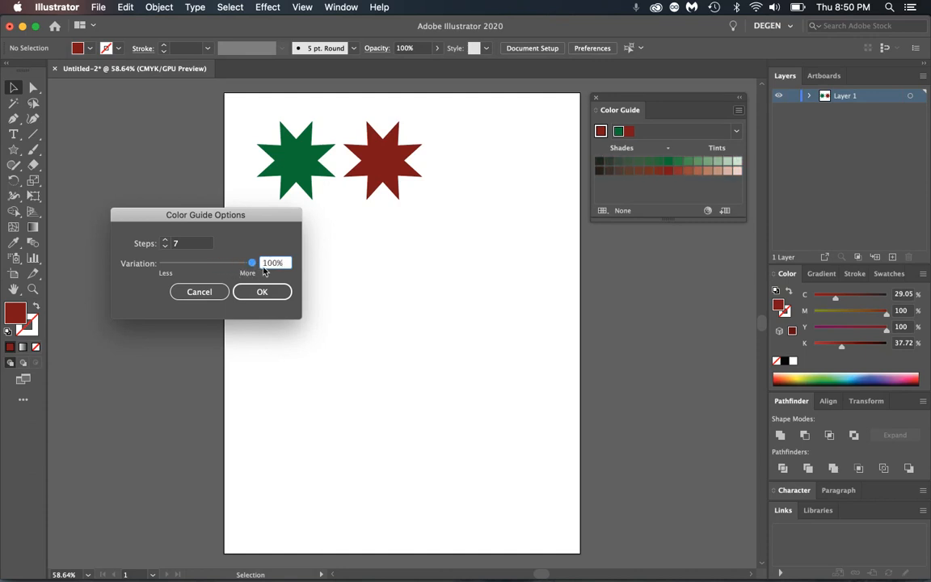
pyautogui.click(274, 295)
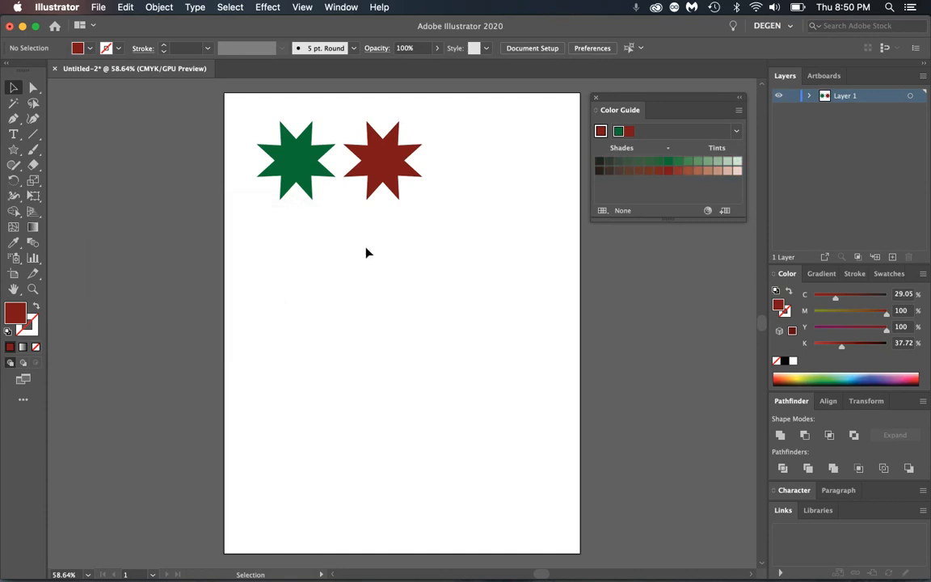
# Step: Select the green star and switch the Color Guide to the Monochromatic harmony rule
pyautogui.click(394, 164)
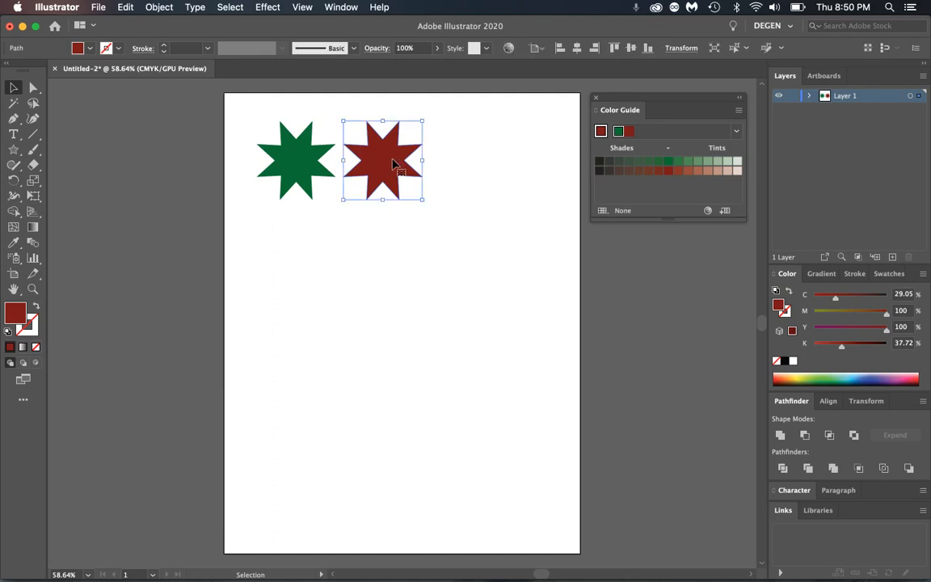
pyautogui.click(307, 155)
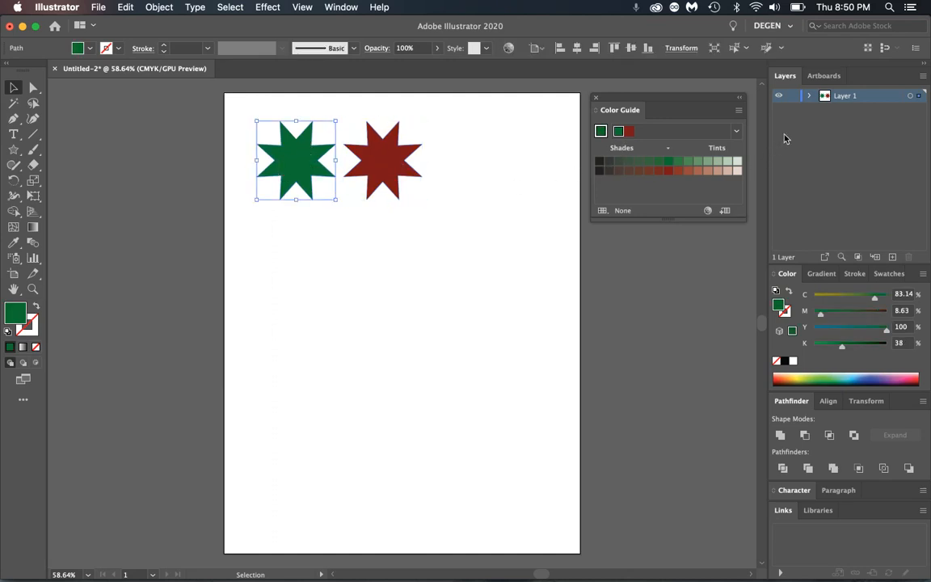
pyautogui.click(736, 132)
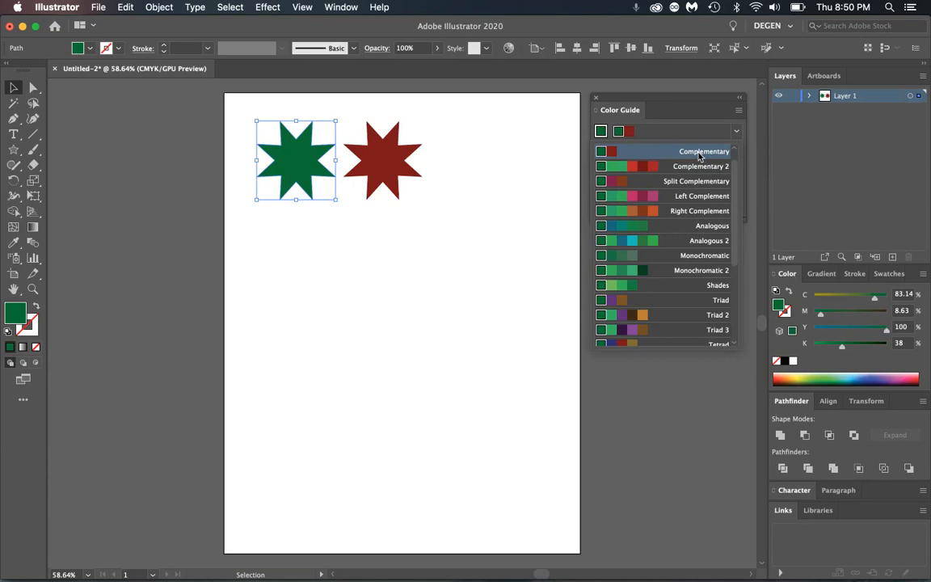
pyautogui.click(717, 257)
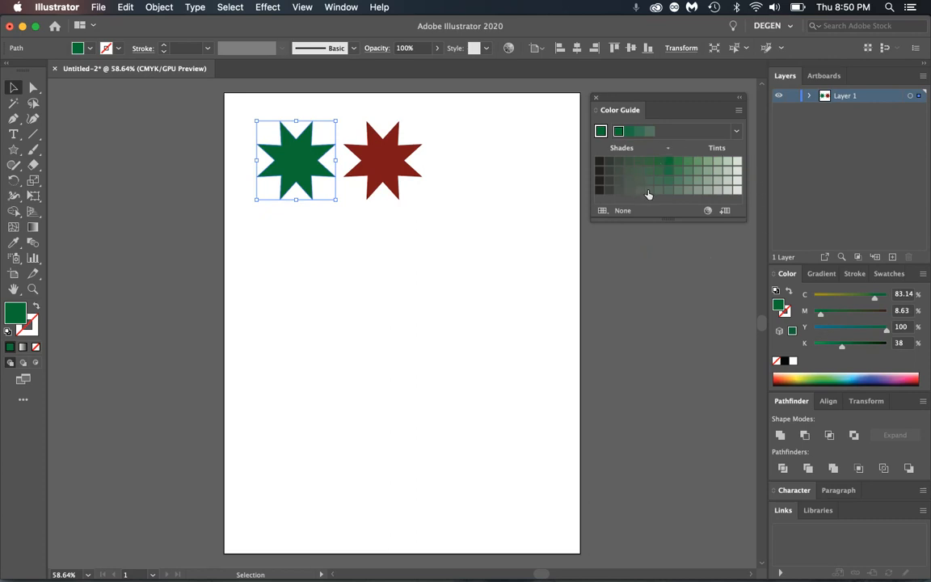
# Step: Select the red star and switch the Color Guide to the High Contrast 1 harmony rule
pyautogui.click(384, 164)
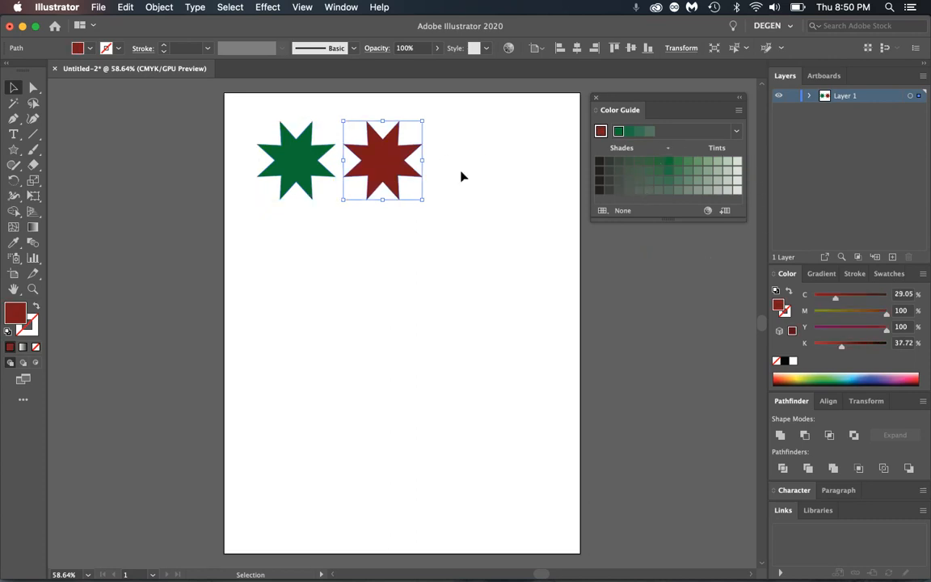
pyautogui.click(735, 133)
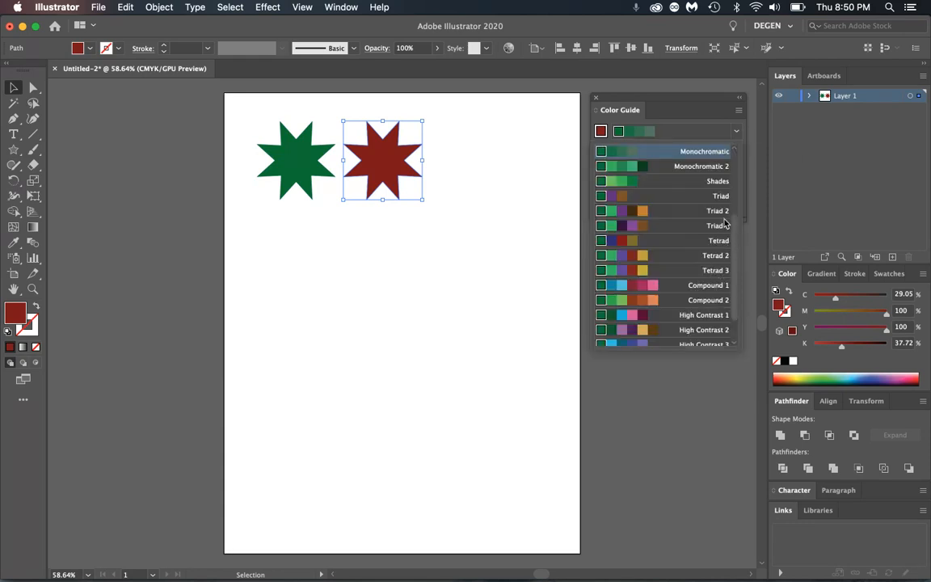
pyautogui.scroll(-2, 707, 204)
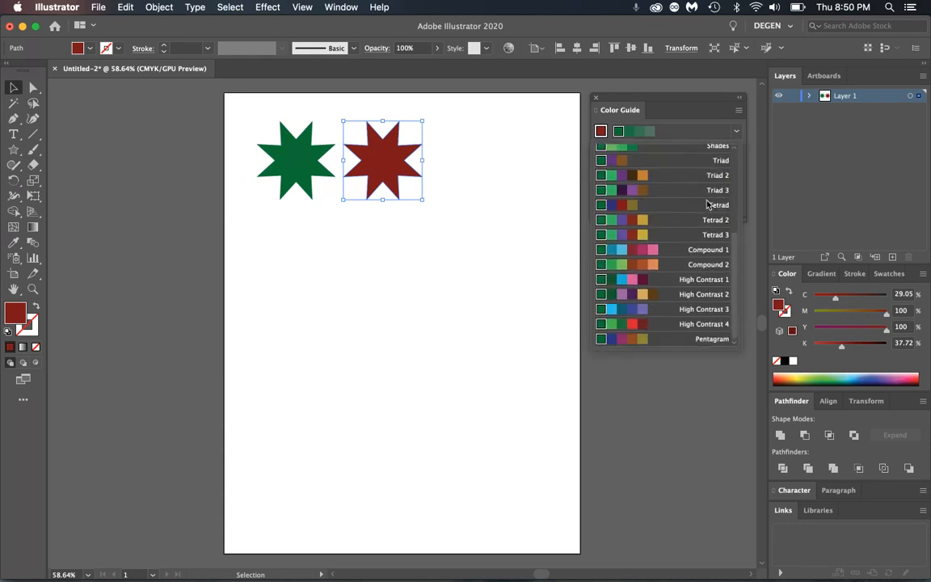
pyautogui.click(702, 283)
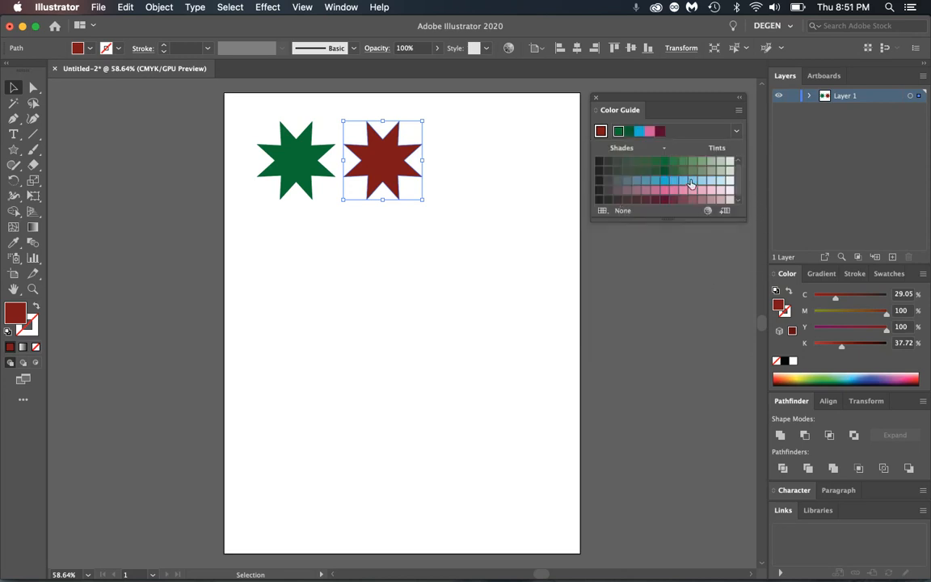
# Step: Try the blue, pink and green harmony colors on the second star, then fill it with the dark maroon one
pyautogui.click(638, 132)
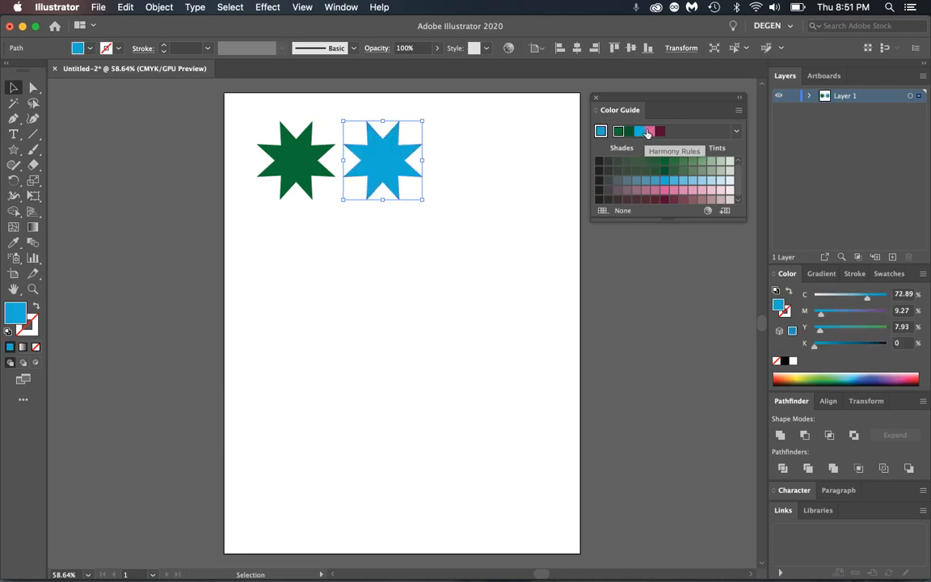
pyautogui.click(647, 132)
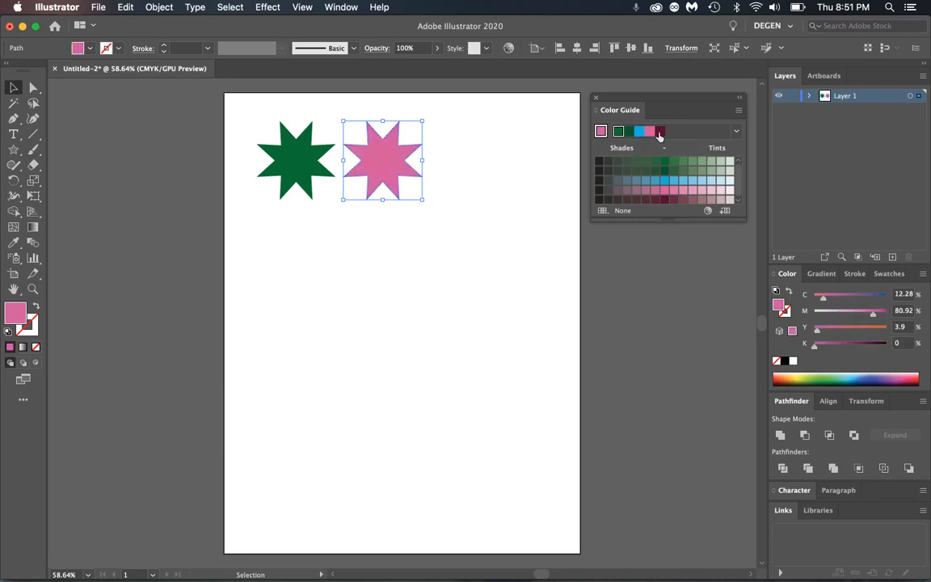
pyautogui.click(659, 132)
pyautogui.click(619, 132)
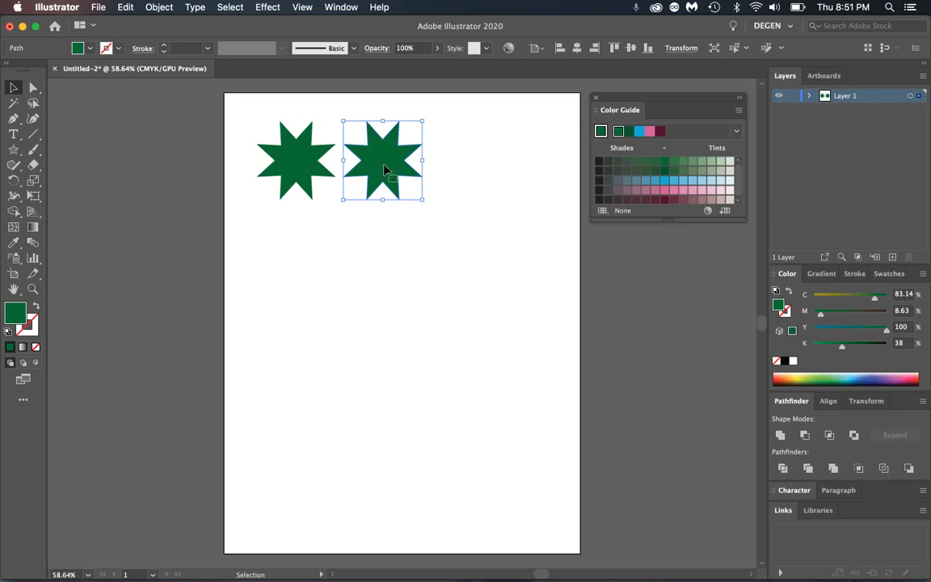
pyautogui.click(659, 132)
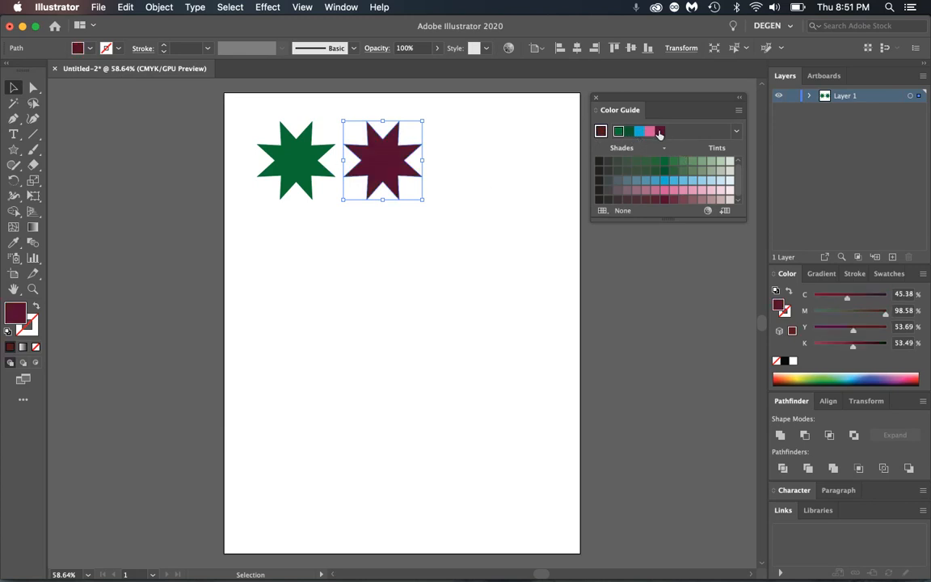
# Step: Look through the harmony rules available in the Color Guide, from Complementary to Pentagram
pyautogui.click(736, 132)
pyautogui.moveTo(731, 240); pyautogui.dragTo(750, 157)
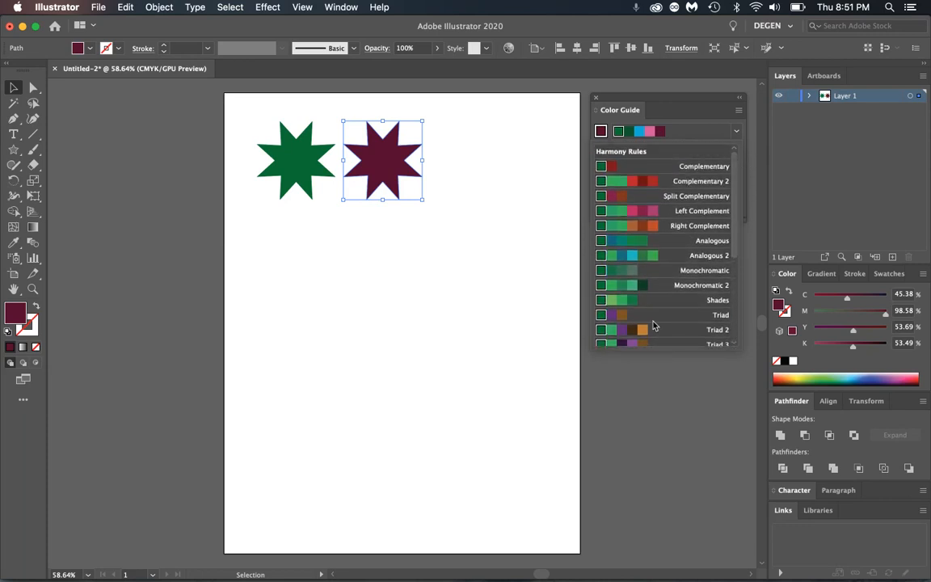
pyautogui.scroll(-5, 669, 303)
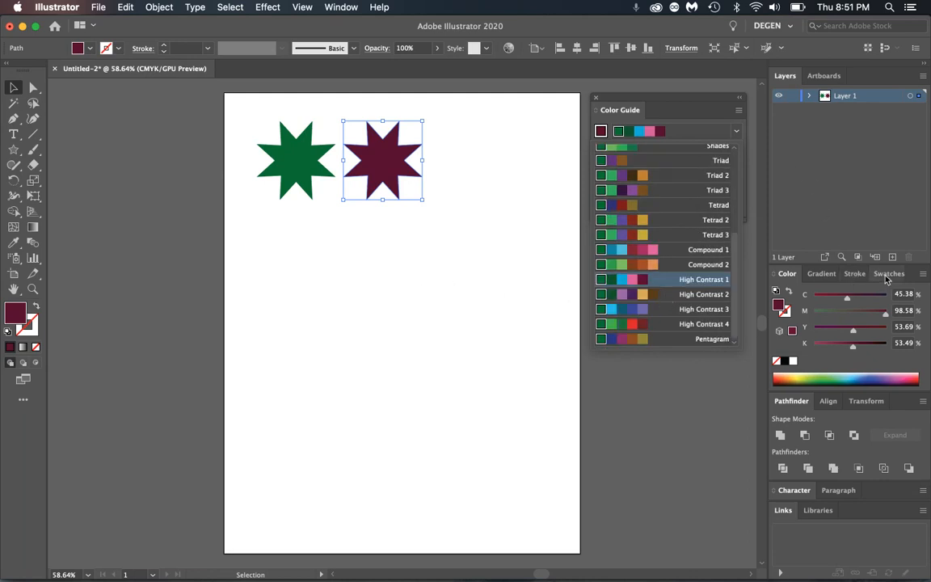
pyautogui.press('Escape')
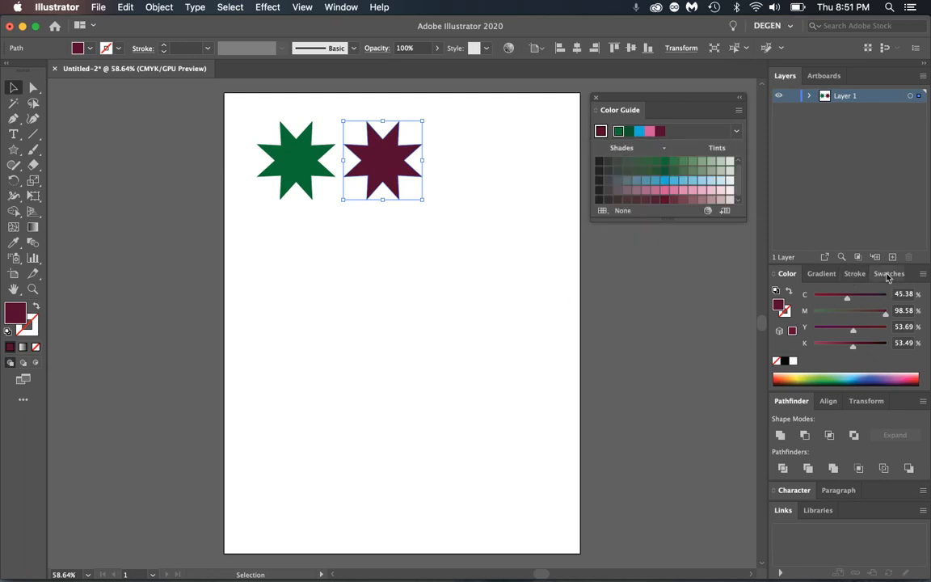
# Step: Fill the second star with the teal swatch, switch the Color Guide to the Complementary 2 harmony rule and enlarge it to show every row
pyautogui.click(887, 276)
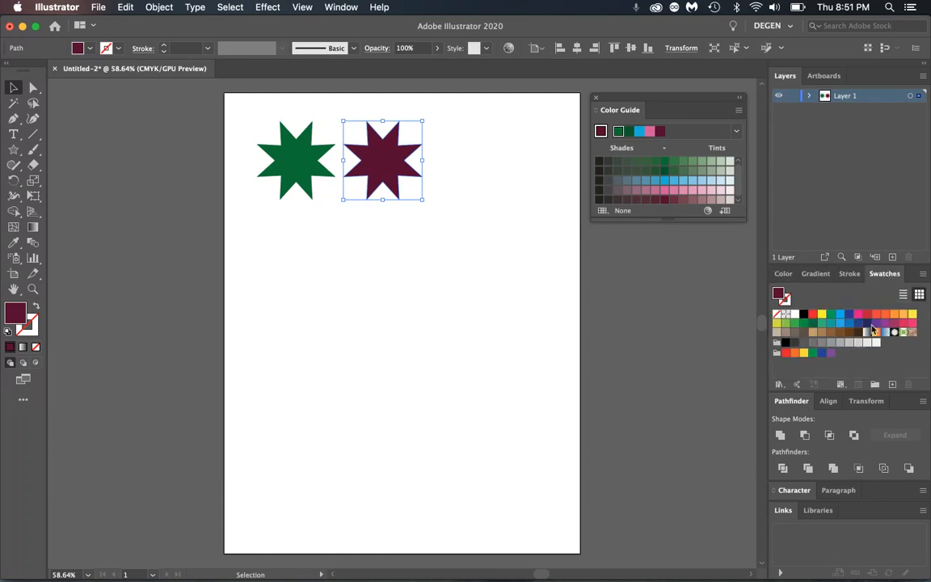
pyautogui.click(831, 323)
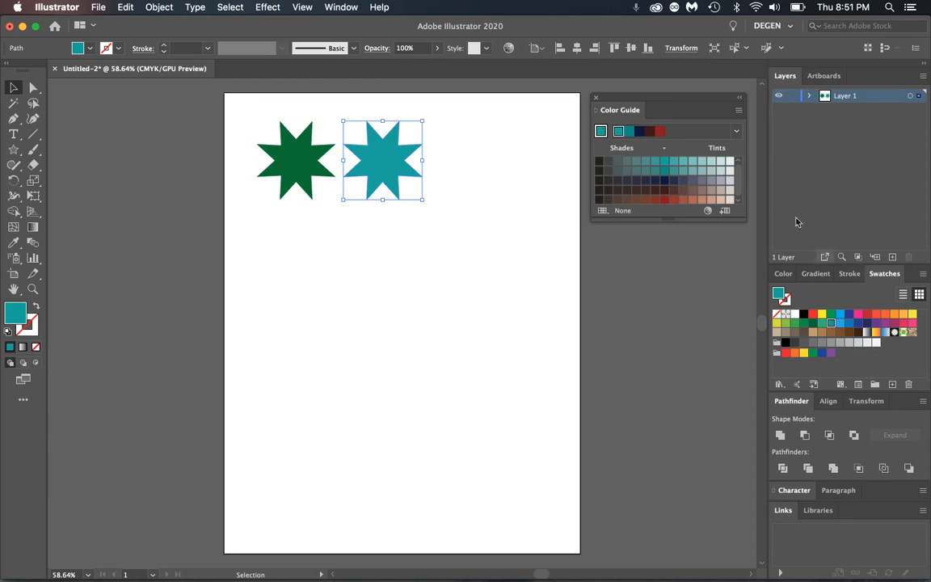
pyautogui.click(736, 132)
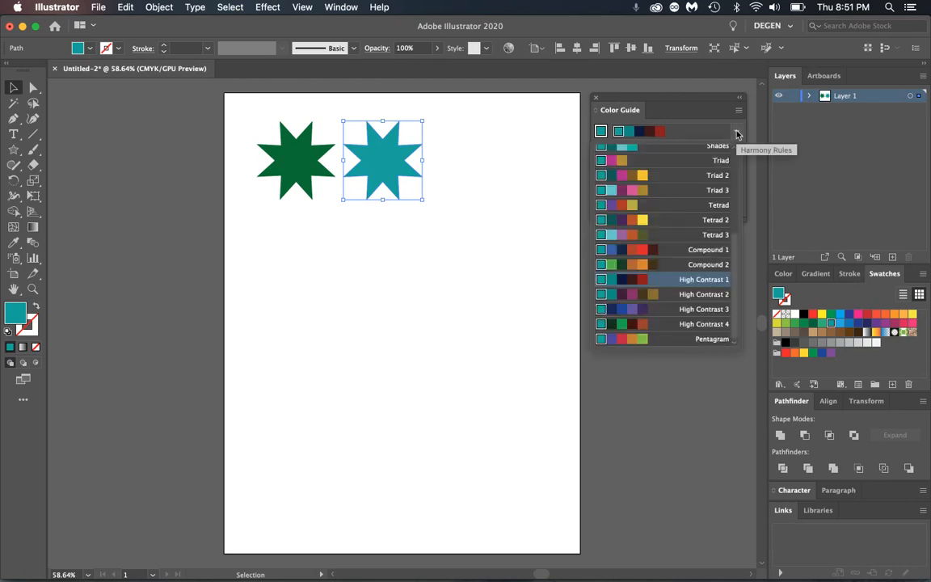
pyautogui.moveTo(734, 258); pyautogui.dragTo(759, 176)
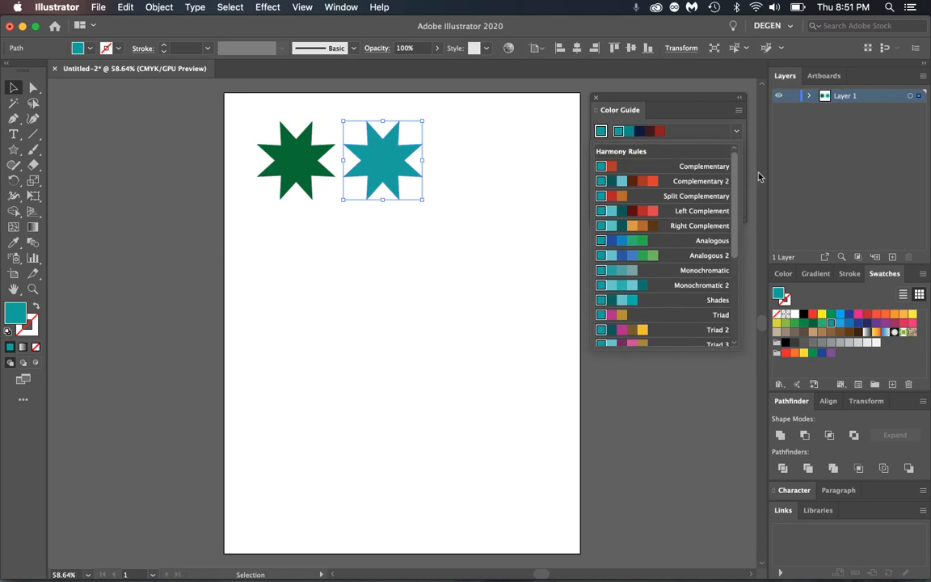
pyautogui.click(715, 184)
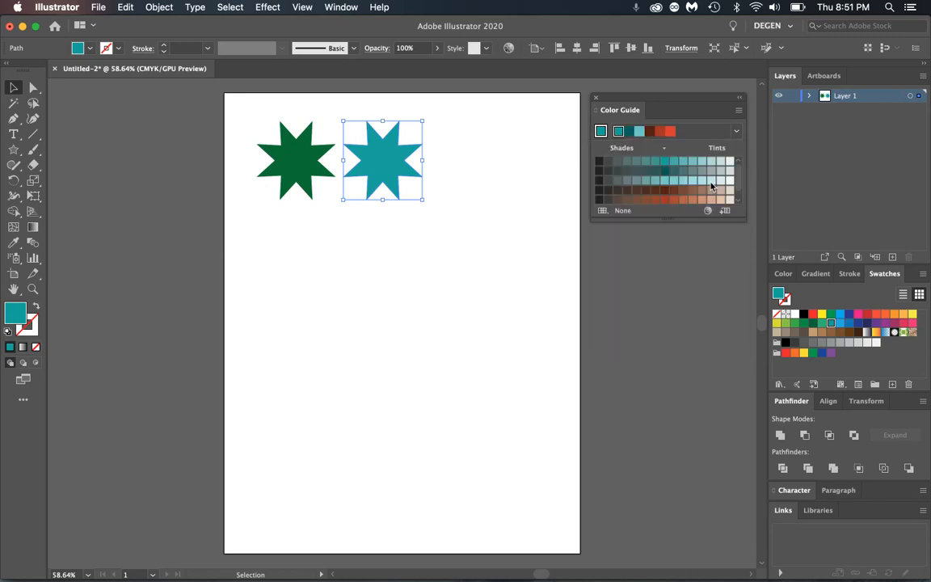
pyautogui.moveTo(736, 221); pyautogui.dragTo(736, 261)
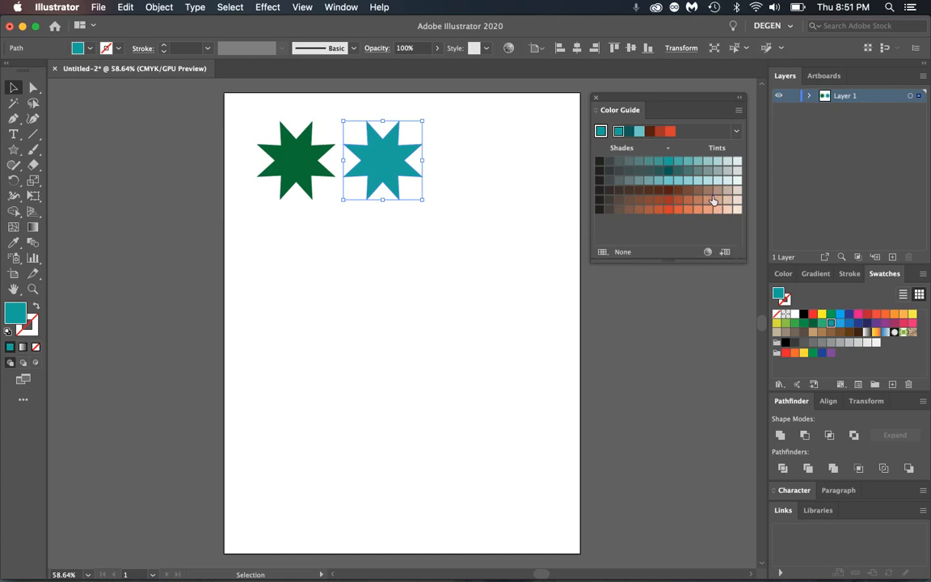
# Step: Set the number of steps in the Color Guide options to 4
pyautogui.click(737, 109)
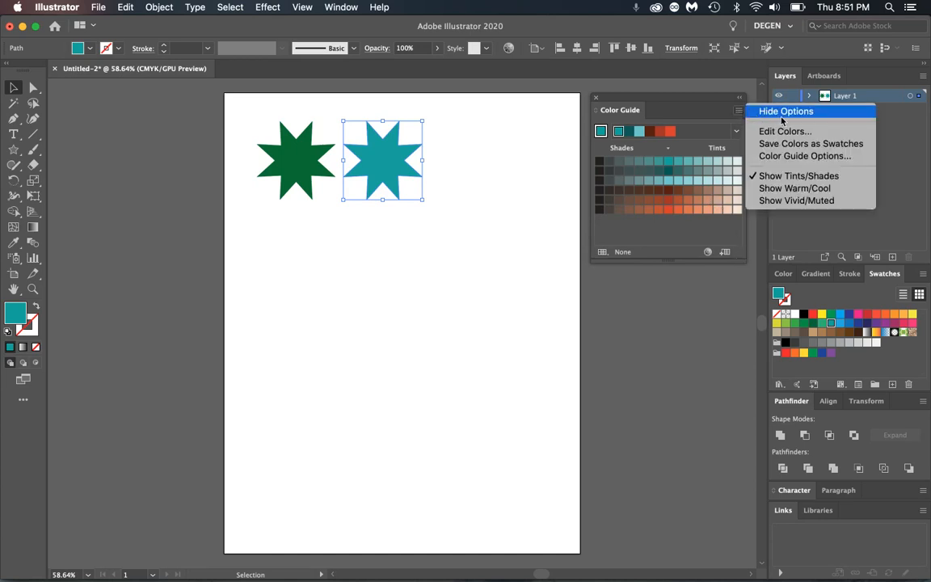
pyautogui.click(804, 155)
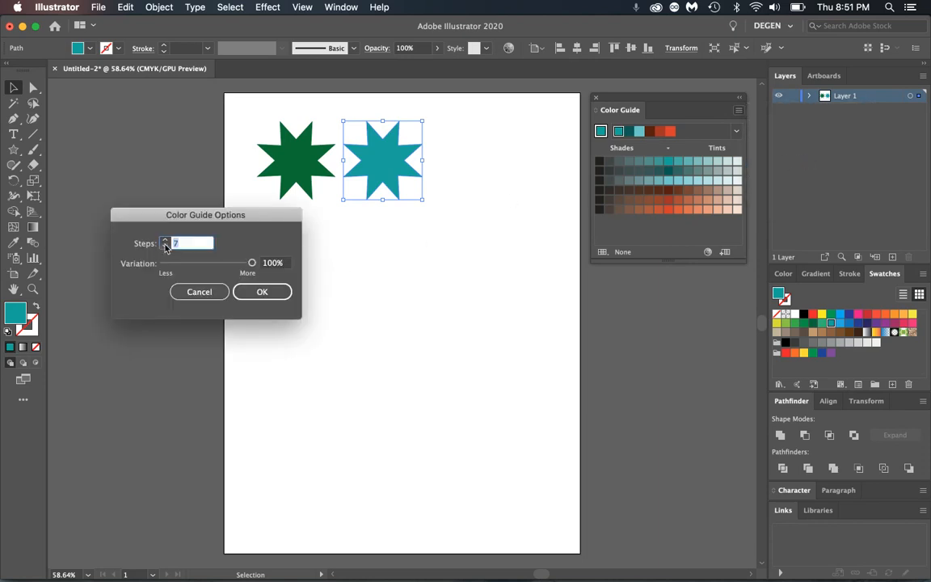
pyautogui.click(165, 246)
pyautogui.click(165, 246)
pyautogui.click(165, 246)
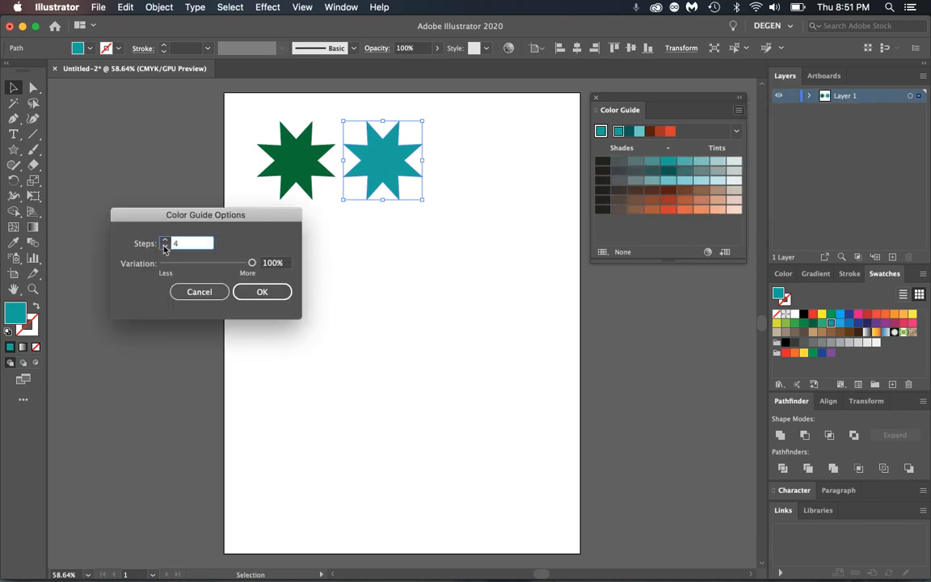
pyautogui.click(268, 293)
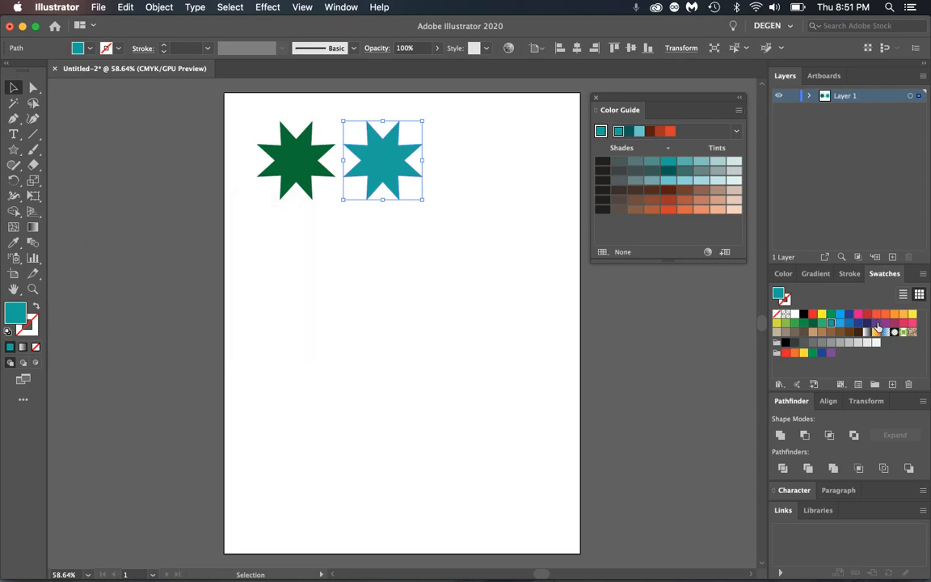
# Step: Try light orange, lime green and deep orange swatches on the second star, then return its fill to teal
pyautogui.click(903, 314)
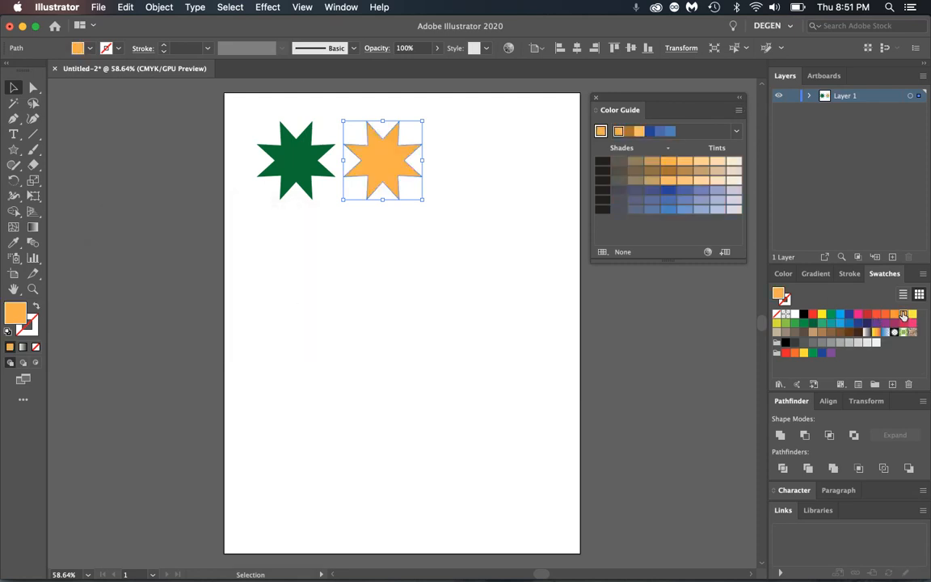
pyautogui.click(785, 323)
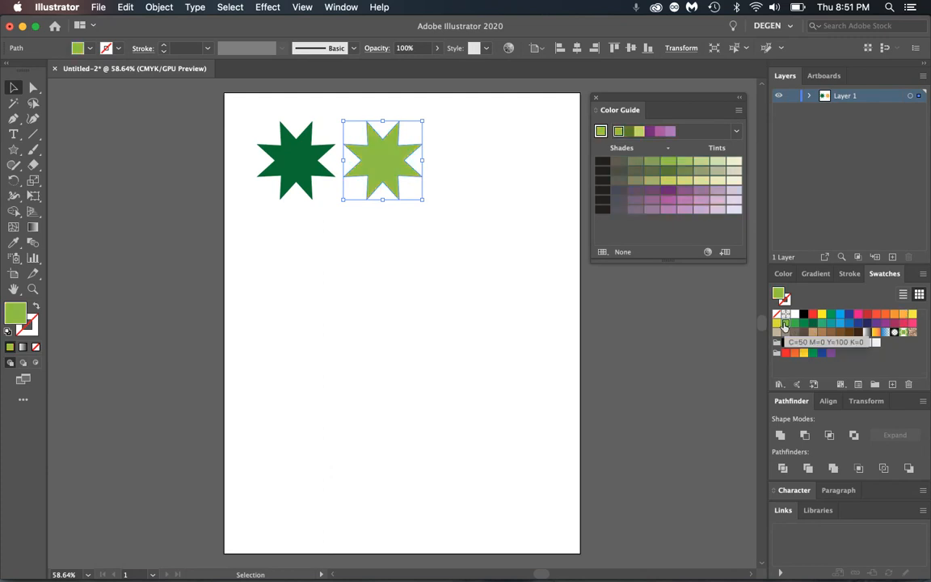
pyautogui.click(846, 315)
pyautogui.click(884, 314)
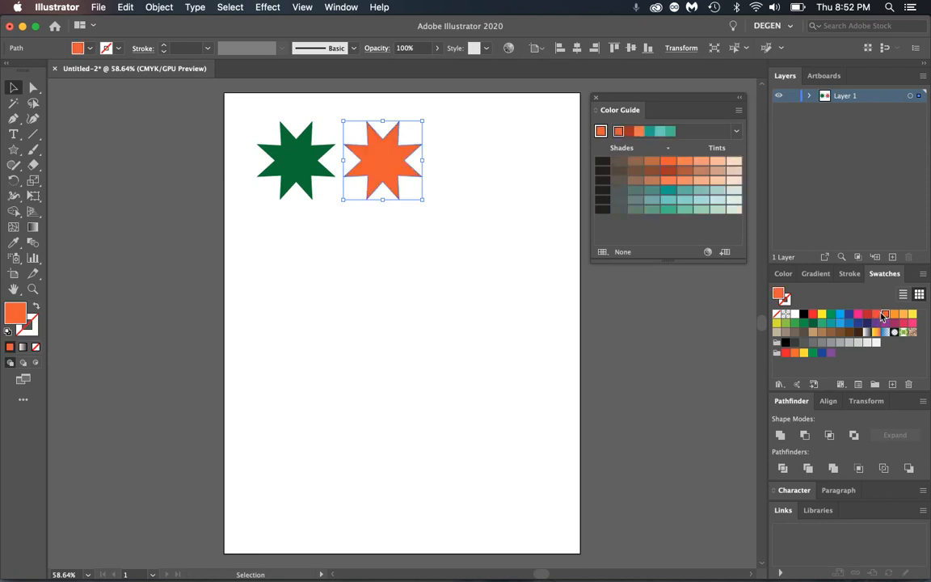
pyautogui.click(832, 323)
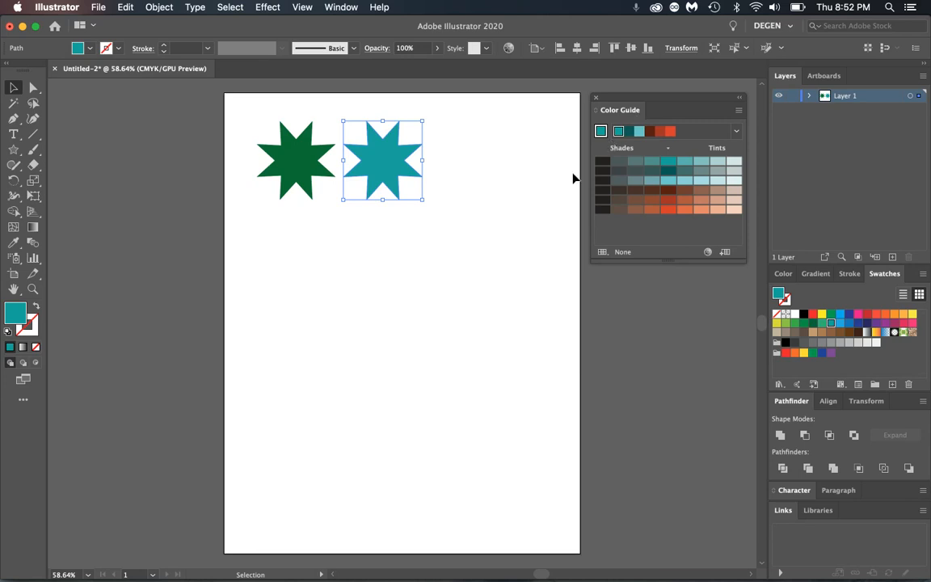
# Step: Save the harmony colors as a swatch group and use its teal and dark brown to fill the first and second stars
pyautogui.click(725, 254)
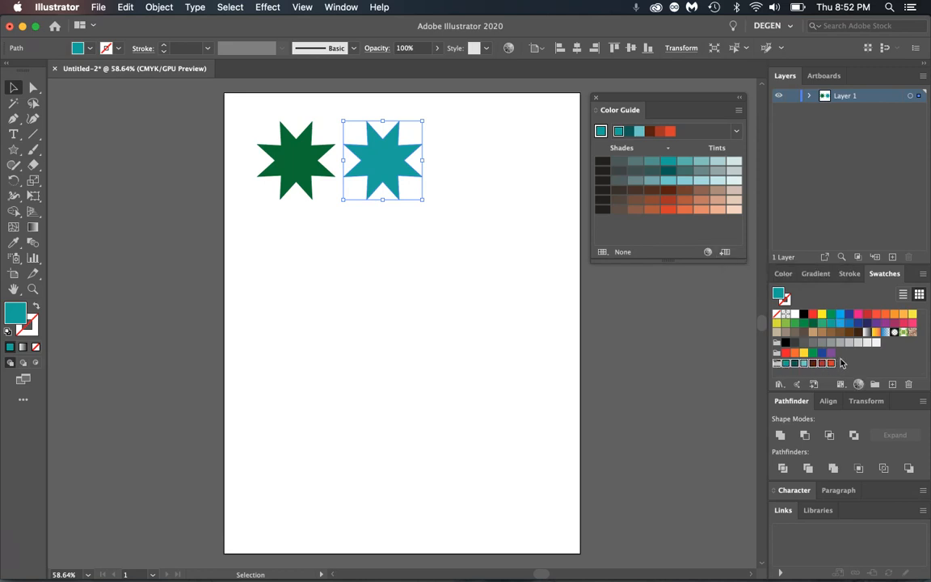
pyautogui.click(859, 358)
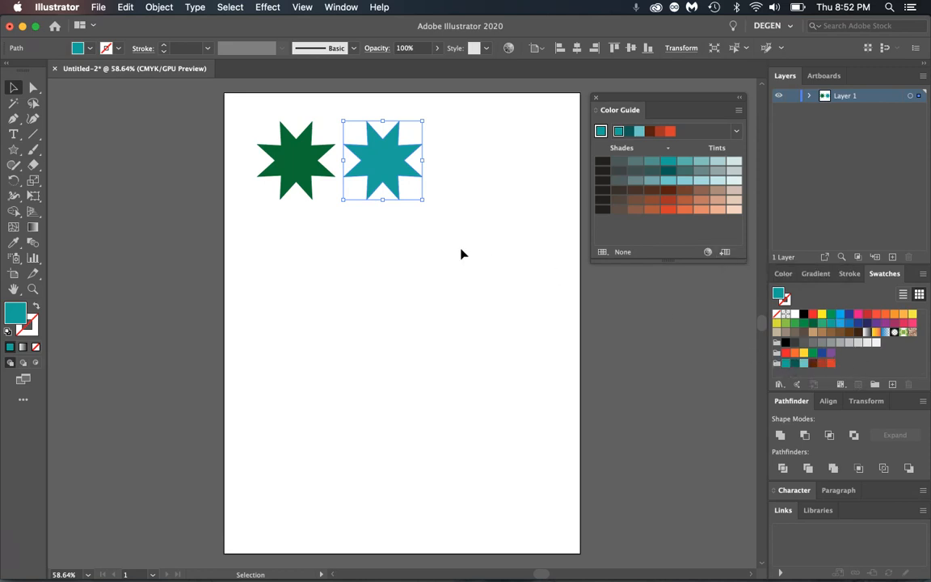
pyautogui.click(276, 139)
pyautogui.click(787, 364)
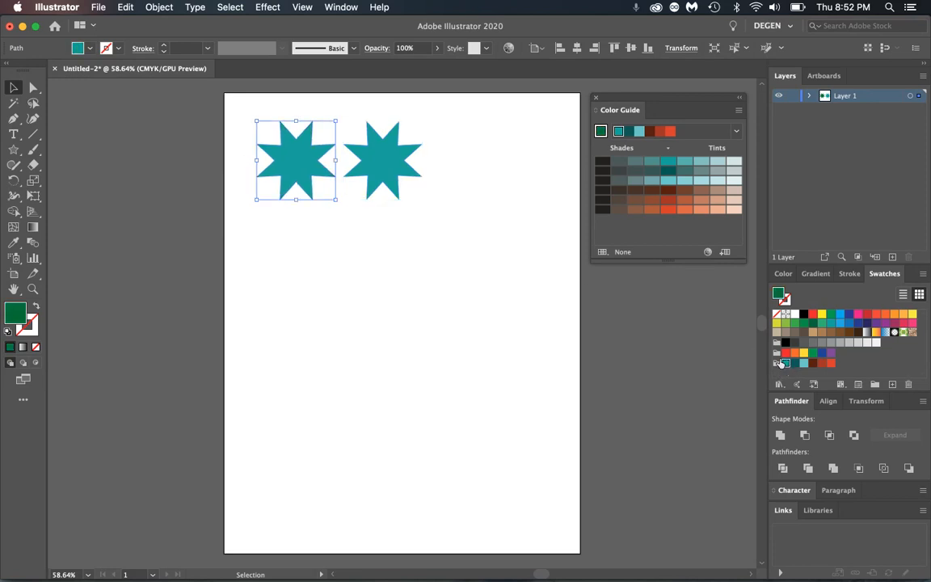
pyautogui.click(370, 156)
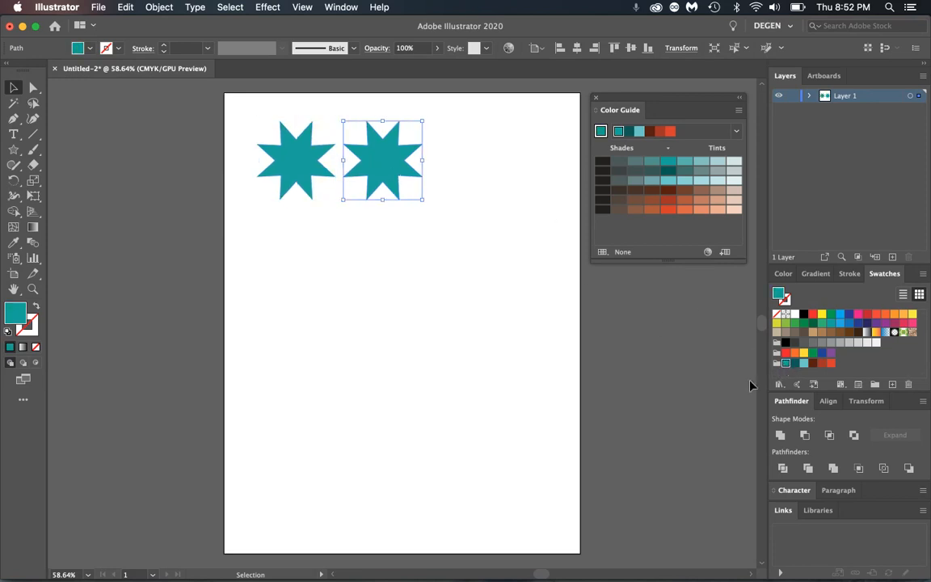
pyautogui.click(813, 363)
# Step: Duplicate the dark brown star twice and fill the copies with the saved group's rust red and orange-red
pyautogui.moveTo(360, 150); pyautogui.dragTo(383, 231)
pyautogui.click(822, 362)
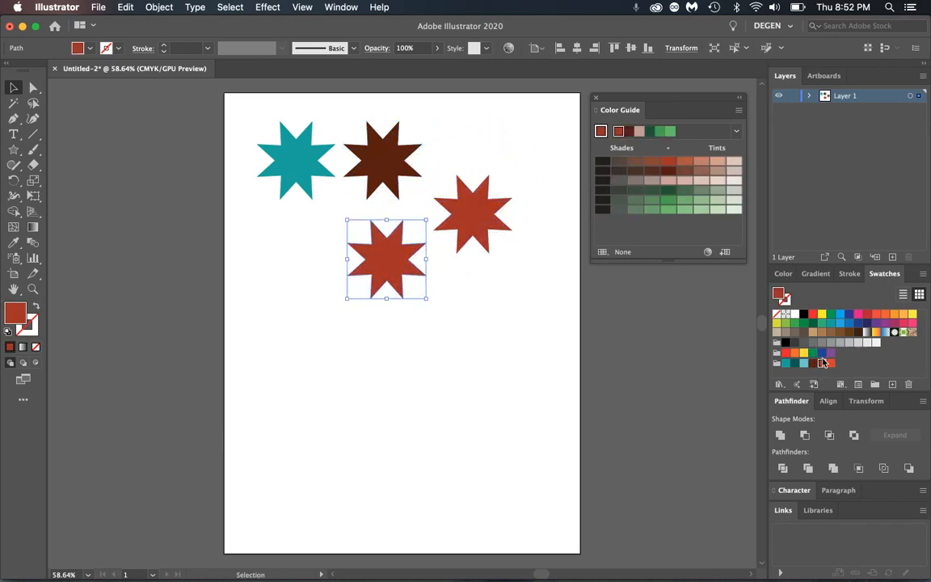
pyautogui.click(830, 363)
pyautogui.click(251, 268)
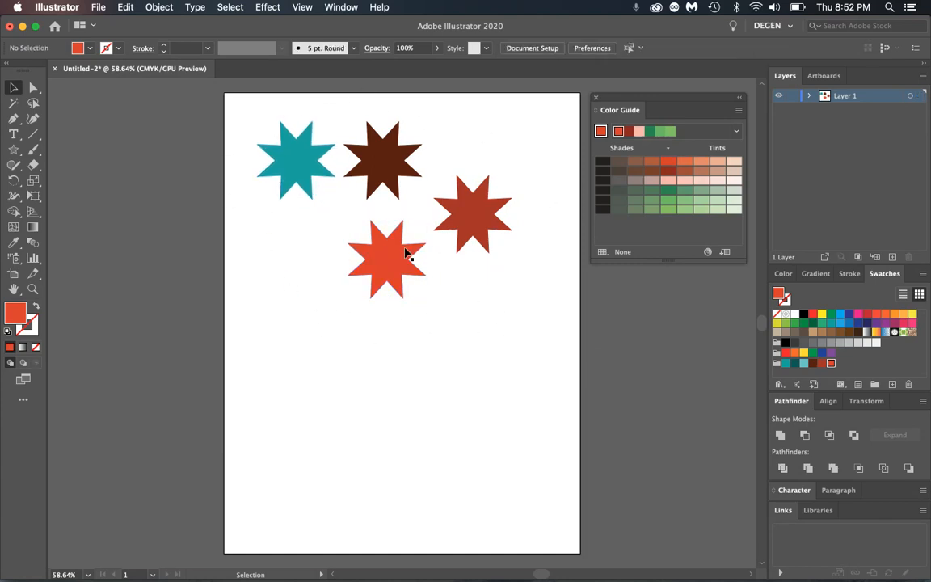
# Step: Move the orange-red and rust red stars side by side beneath the teal and dark brown ones
pyautogui.moveTo(406, 254); pyautogui.dragTo(355, 238)
pyautogui.moveTo(490, 239); pyautogui.dragTo(452, 245)
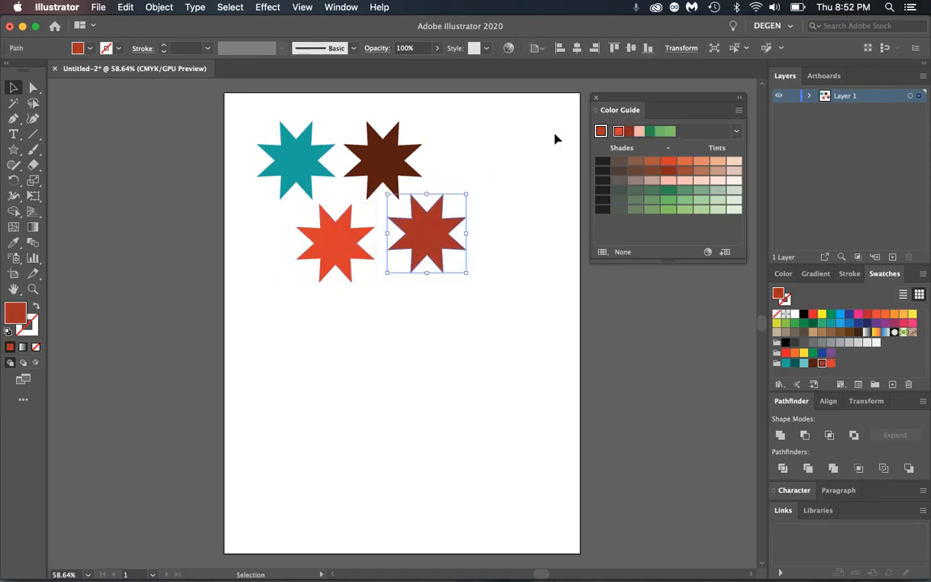
pyautogui.click(514, 154)
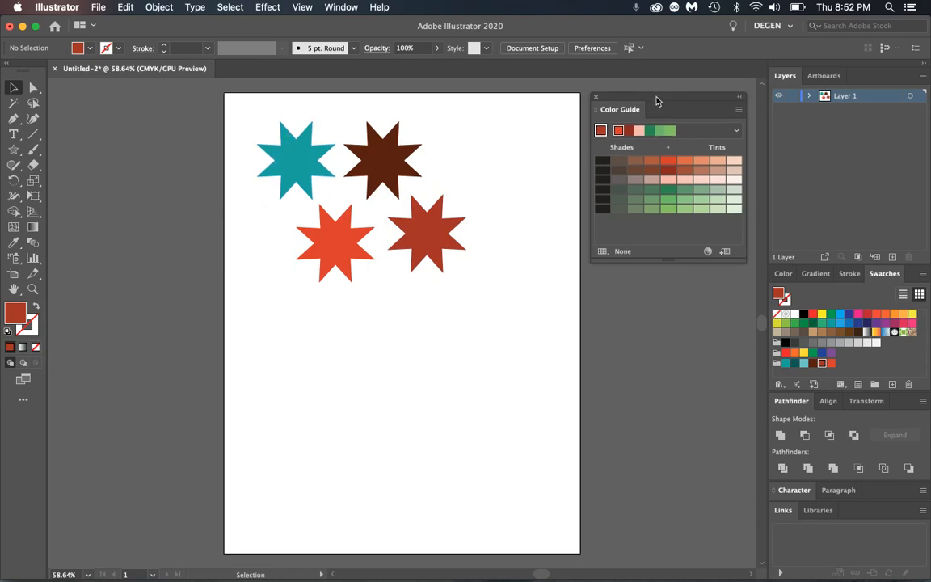
pyautogui.moveTo(656, 98); pyautogui.dragTo(652, 102)
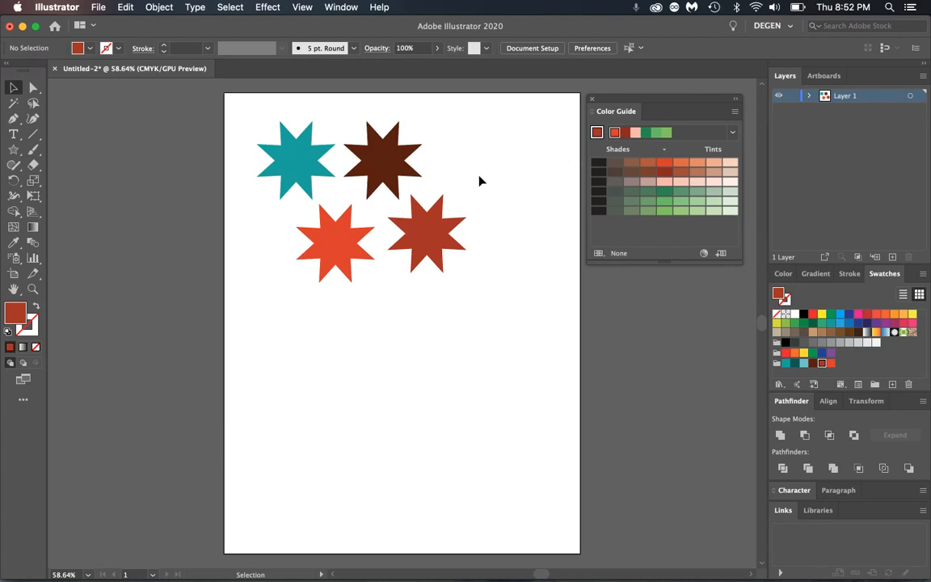
# Step: Recolor the teal star to orange-red with Recolor Artwork, limiting the colors to the PANTONE+ Solid Coated color book
pyautogui.click(276, 145)
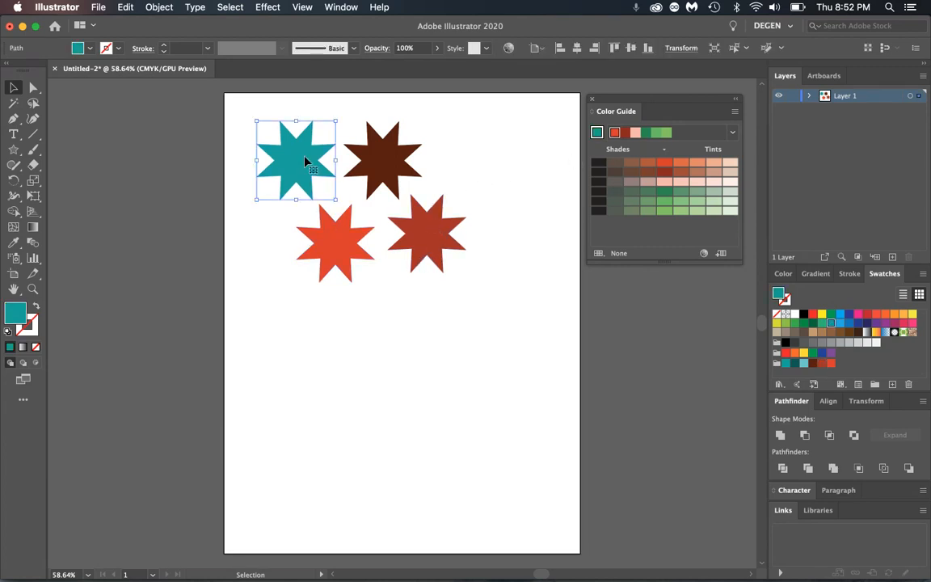
pyautogui.click(704, 254)
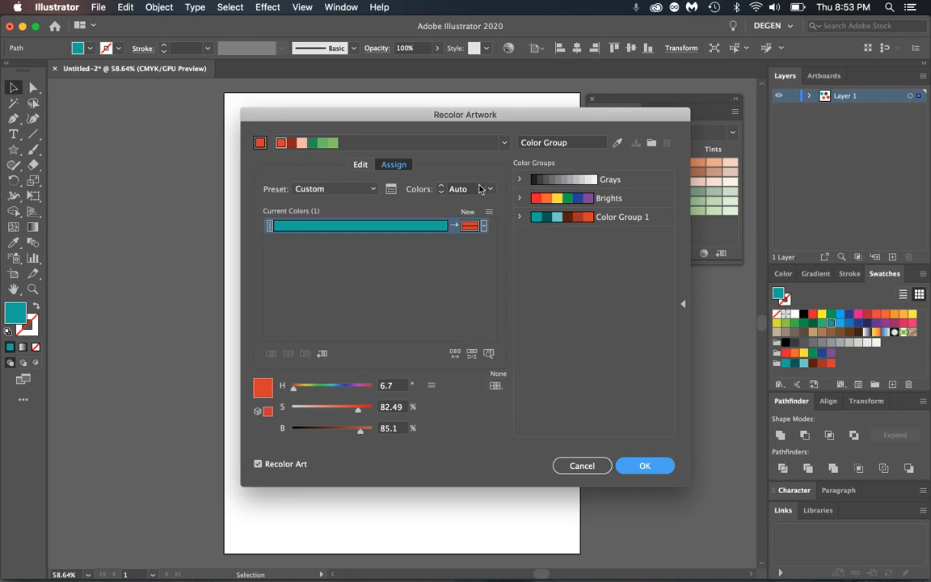
pyautogui.click(495, 385)
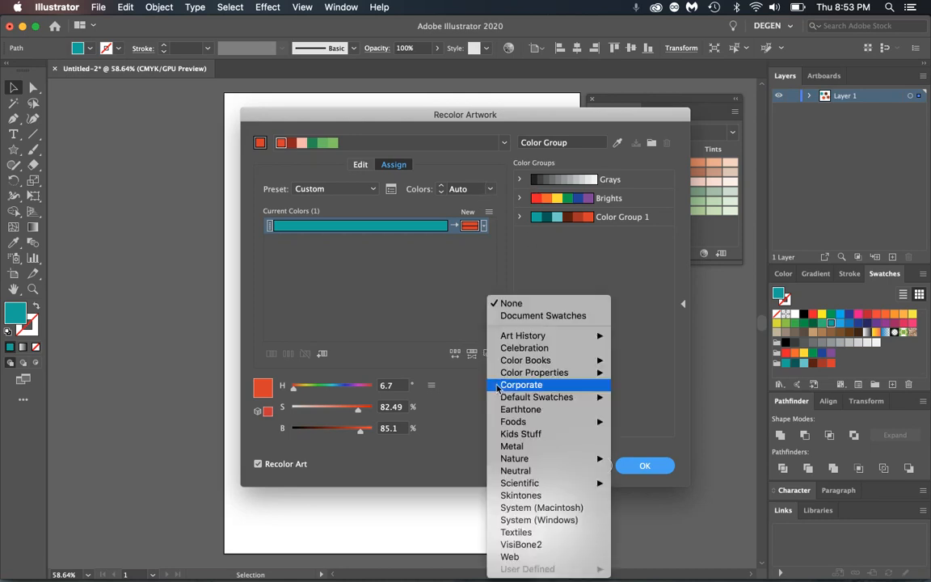
pyautogui.moveTo(508, 364)
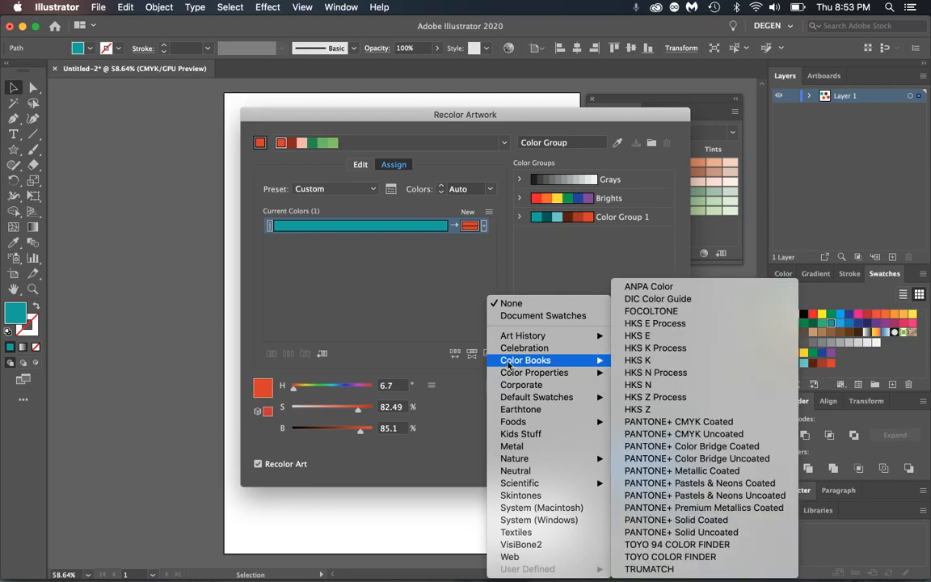
pyautogui.click(731, 521)
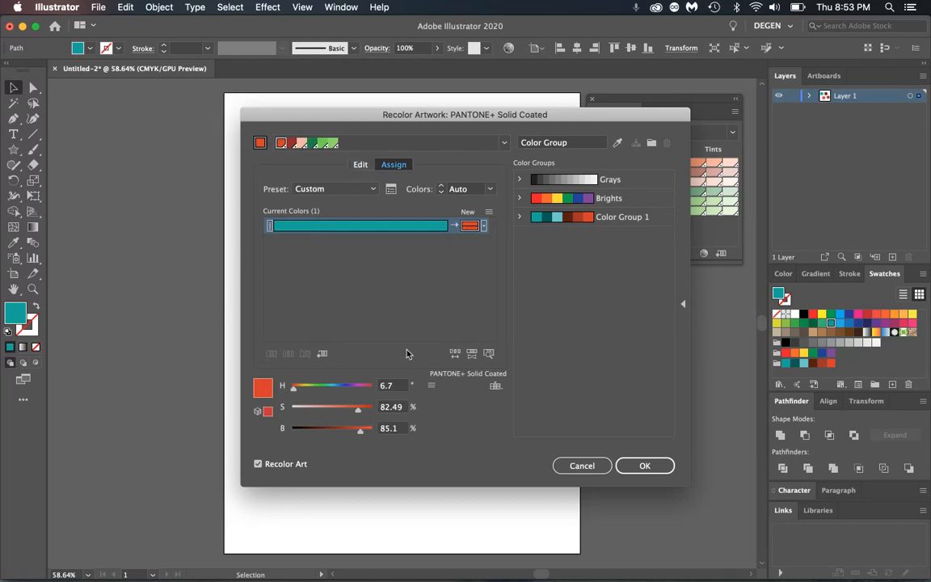
pyautogui.click(647, 466)
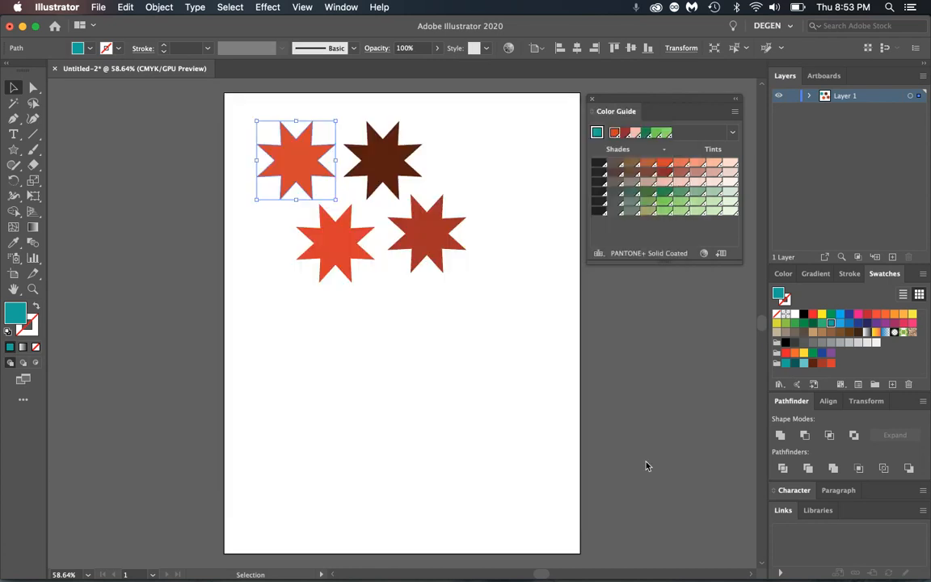